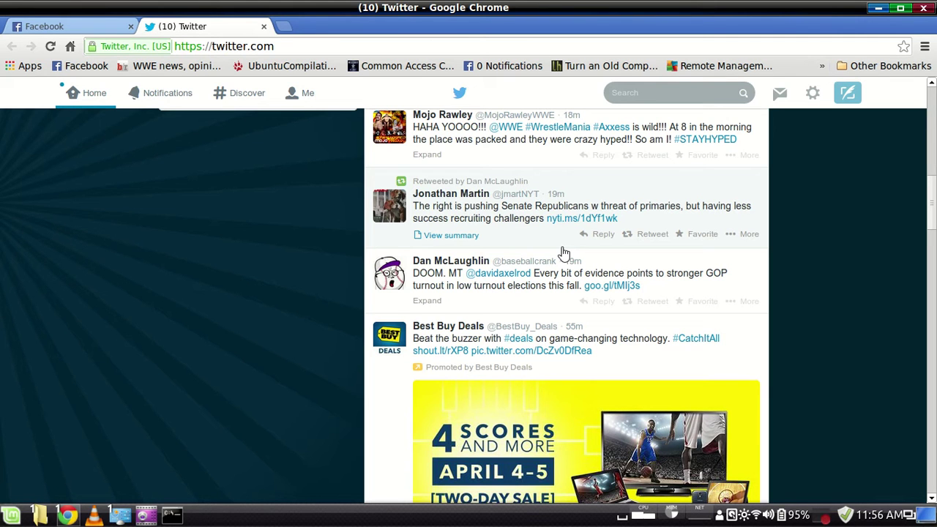
# Demonstrate the desktop cube by switching to the adjacent workspace and back, and restore the maximized Twitter window to a smaller size.
pyautogui.hotkey('ctrl', 'alt', 'Right')
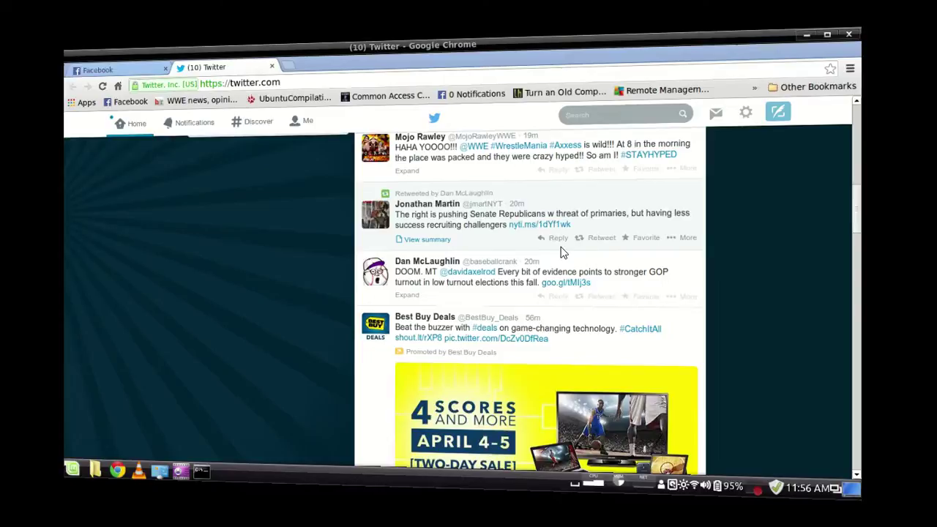
pyautogui.hotkey('ctrl', 'alt', 'Left')
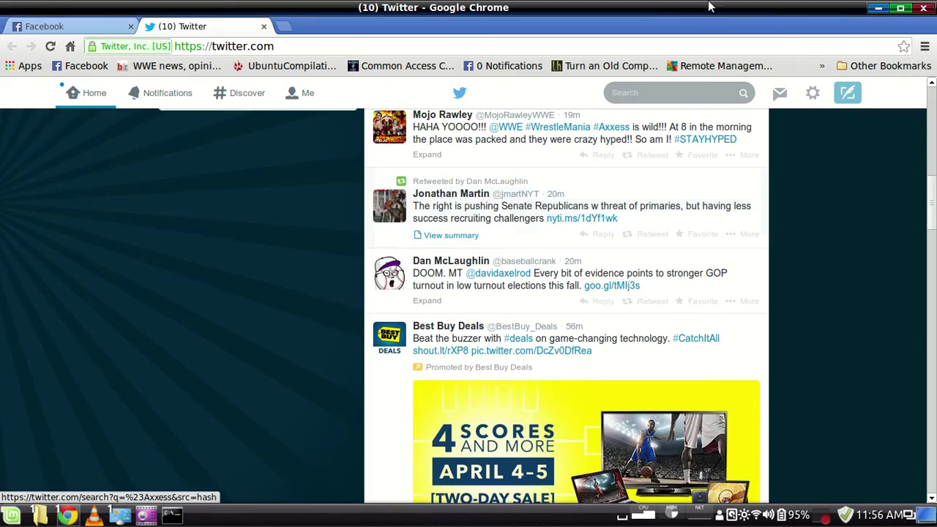
pyautogui.moveTo(677, 18); pyautogui.dragTo(730, 10)
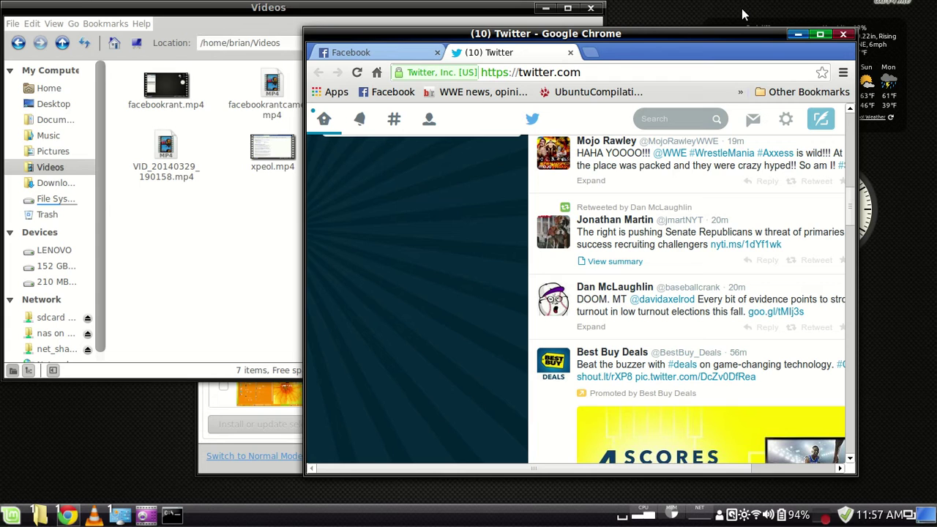
pyautogui.hotkey('ctrl', 'alt', 'Right')
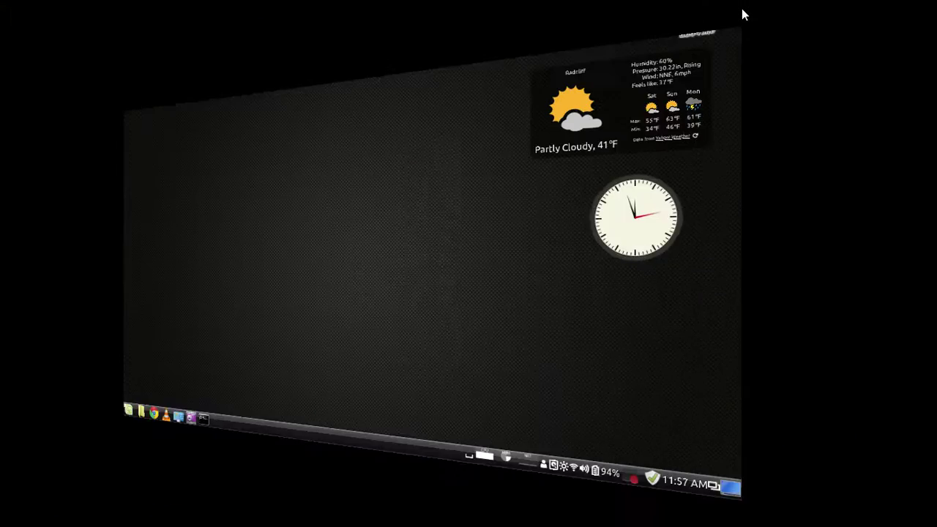
pyautogui.hotkey('ctrl', 'alt', 'Left')
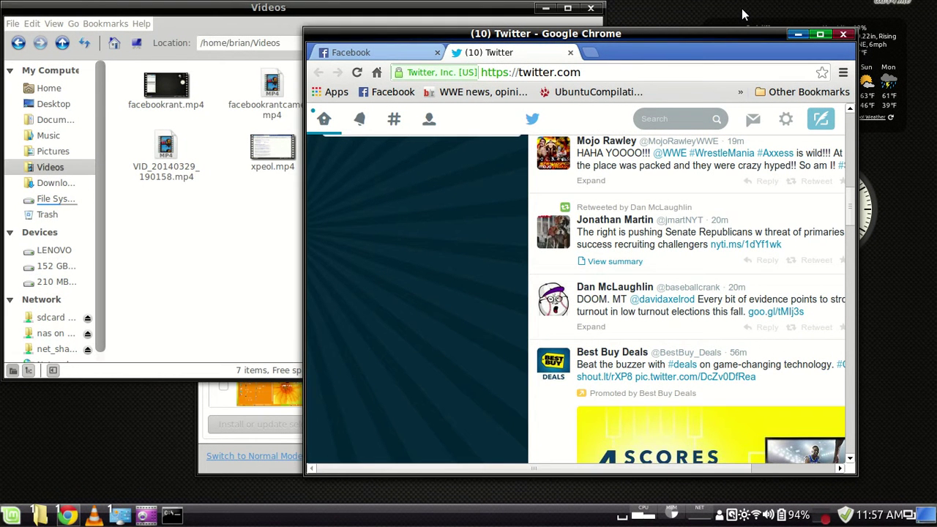
# Cycle through the open windows with the 3D coverflow switcher and bring the Videos folder window to the front.
pyautogui.hotkey('alt', 'Tab')
pyautogui.hotkey('alt', 'Tab')
pyautogui.hotkey('alt', 'Tab')
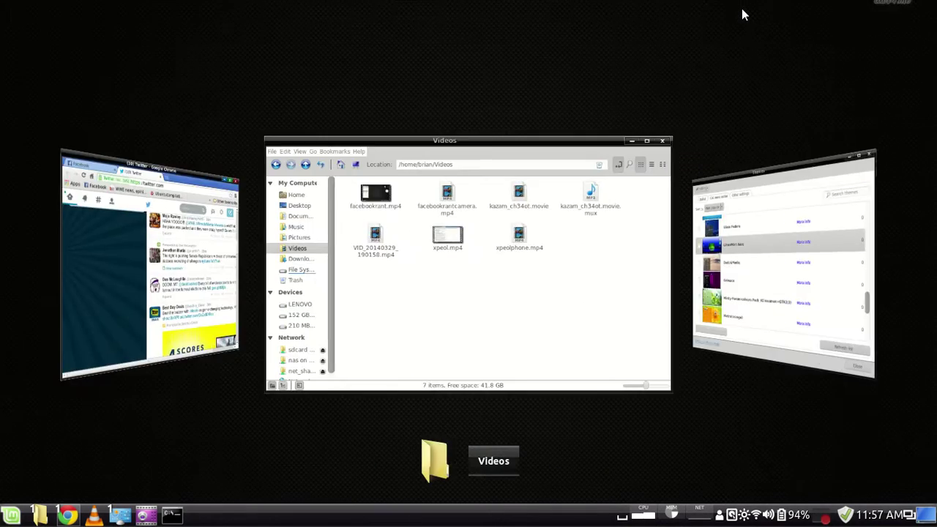
pyautogui.hotkey('alt', 'Tab')
pyautogui.hotkey('alt', 'Tab')
pyautogui.hotkey('alt', 'Tab')
pyautogui.hotkey('alt', 'Tab')
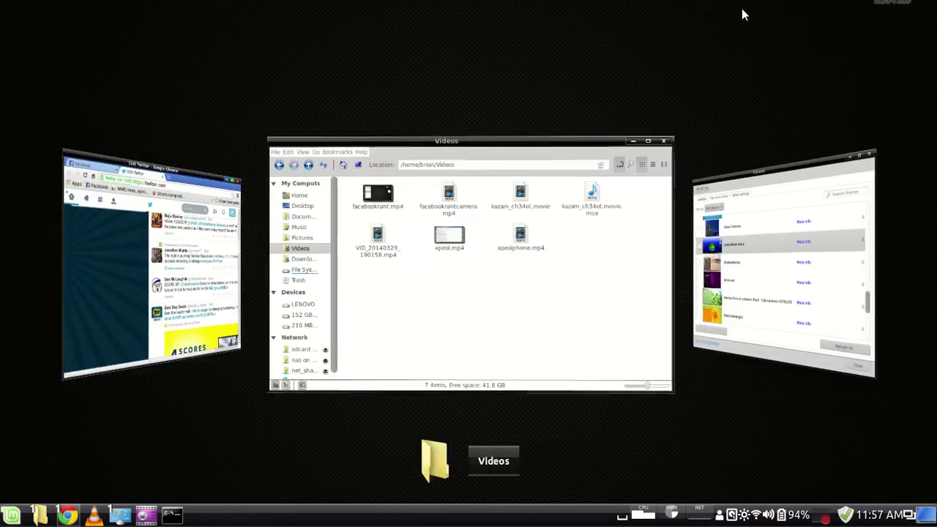
pyautogui.hotkey('alt', 'Tab')
pyautogui.hotkey('alt', 'Tab')
pyautogui.hotkey('alt', 'Tab')
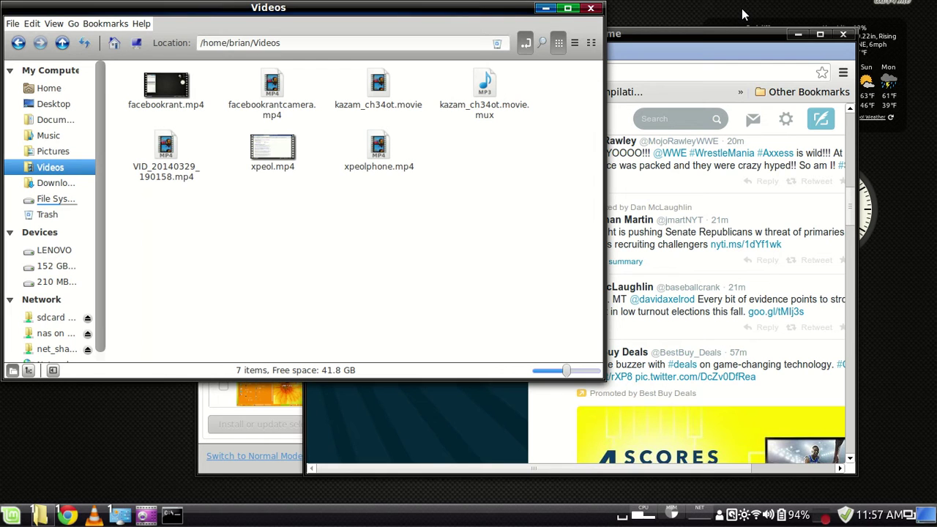
# Cycle through the open windows with the icon-and-thumbnail window switcher and bring the Twitter browser window to the front.
pyautogui.hotkey('alt', 'Tab')
pyautogui.hotkey('alt', 'Tab')
pyautogui.hotkey('alt', 'Tab')
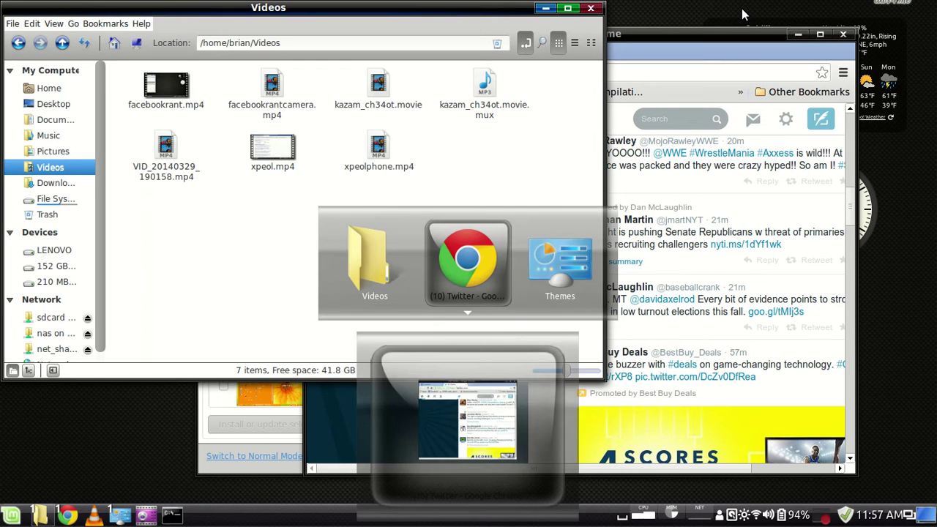
pyautogui.hotkey('alt', 'Tab')
pyautogui.hotkey('alt', 'Tab')
pyautogui.hotkey('alt', 'Tab')
pyautogui.hotkey('alt', 'Tab')
pyautogui.hotkey('alt', 'Tab')
pyautogui.hotkey('alt', 'Tab')
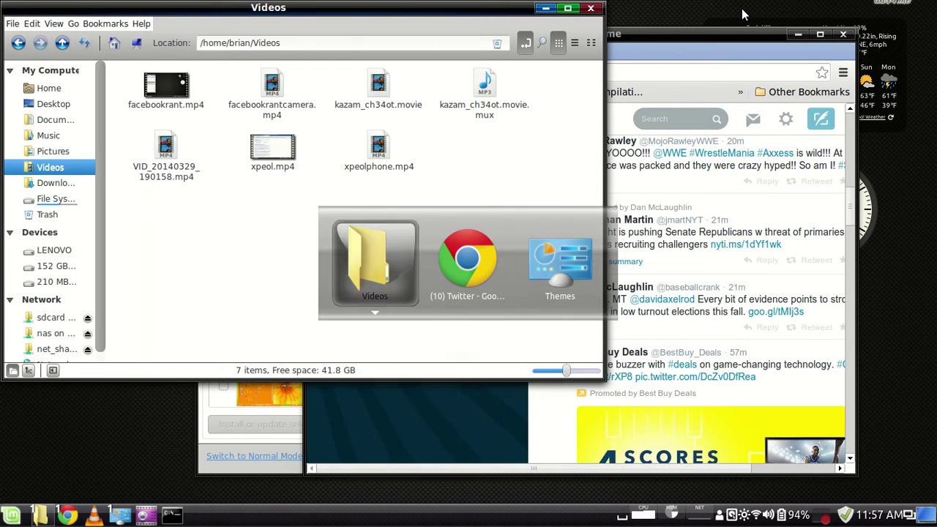
pyautogui.hotkey('alt', 'Tab')
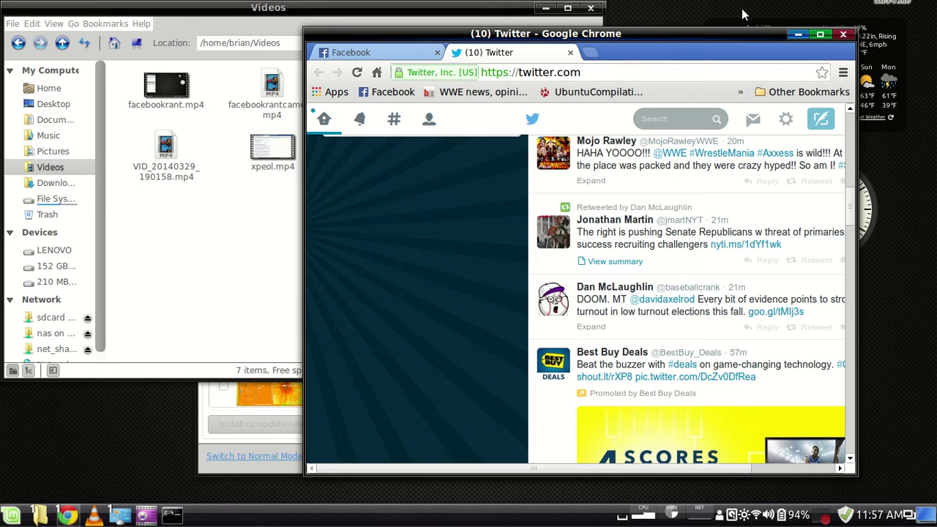
# Display the overview of all open windows a few times and pick the Videos folder window from it.
pyautogui.hotkey('ctrl', 'alt', 'Down')
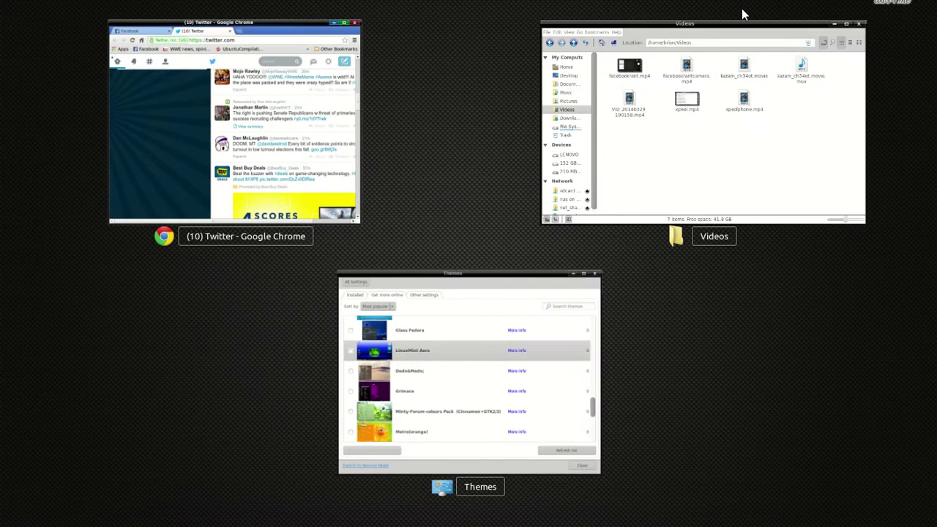
pyautogui.hotkey('ctrl', 'alt', 'Down')
pyautogui.hotkey('ctrl', 'alt', 'Down')
pyautogui.hotkey('ctrl', 'alt', 'Down')
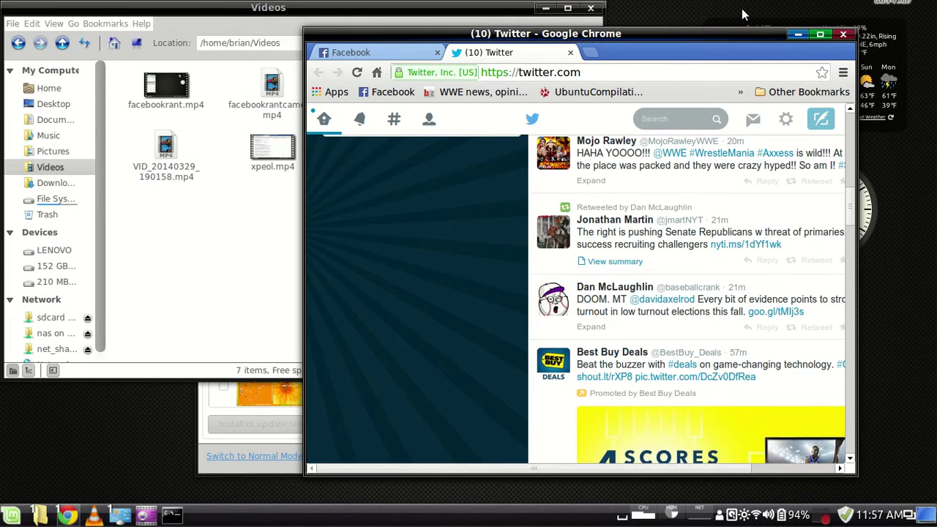
pyautogui.hotkey('ctrl', 'alt', 'Down')
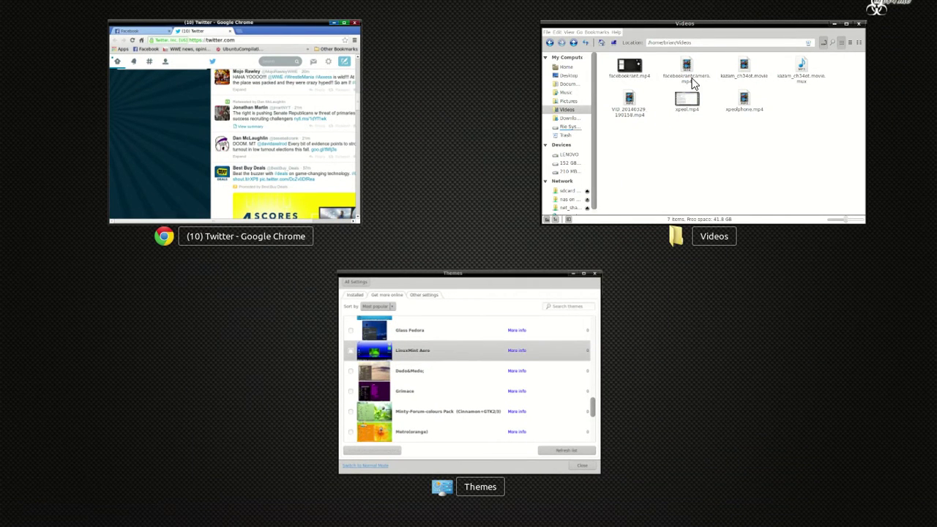
pyautogui.click(652, 174)
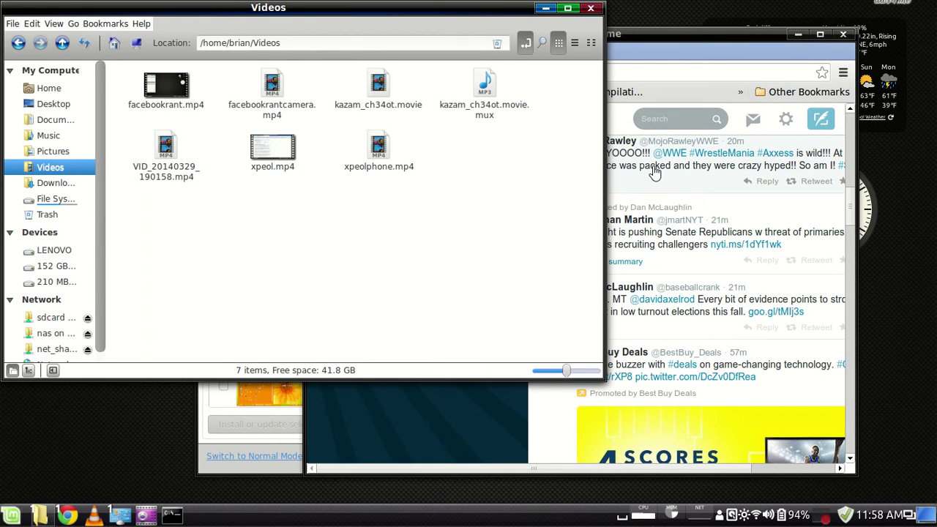
# Minimize the Videos, Twitter and Themes windows to reveal the empty desktop.
pyautogui.click(543, 10)
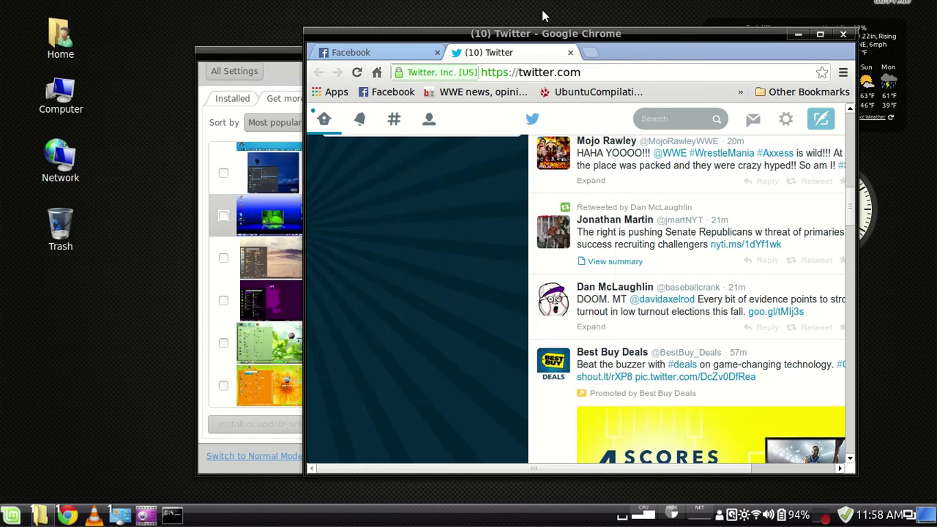
pyautogui.click(798, 34)
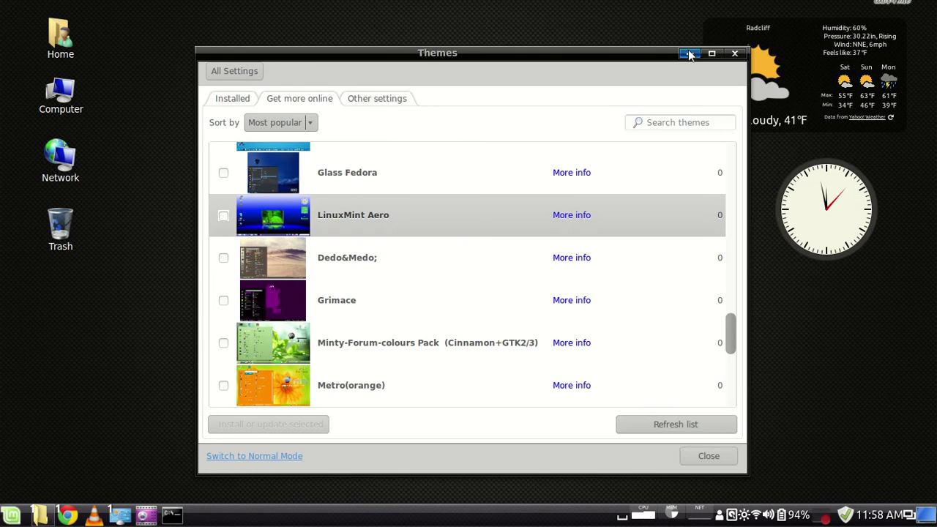
pyautogui.click(689, 54)
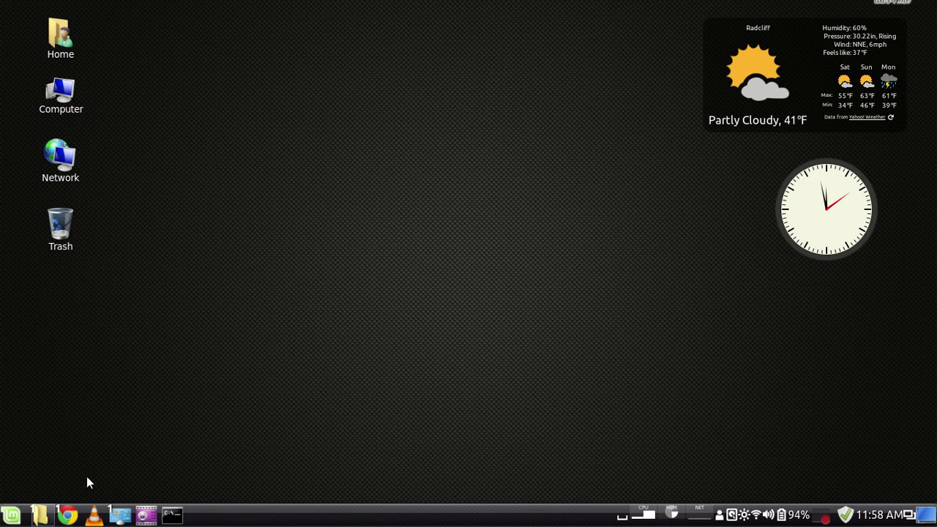
# Restore the Twitter and Videos windows, preview the minimized Themes window, and bring the Twitter window to the front.
pyautogui.click(68, 514)
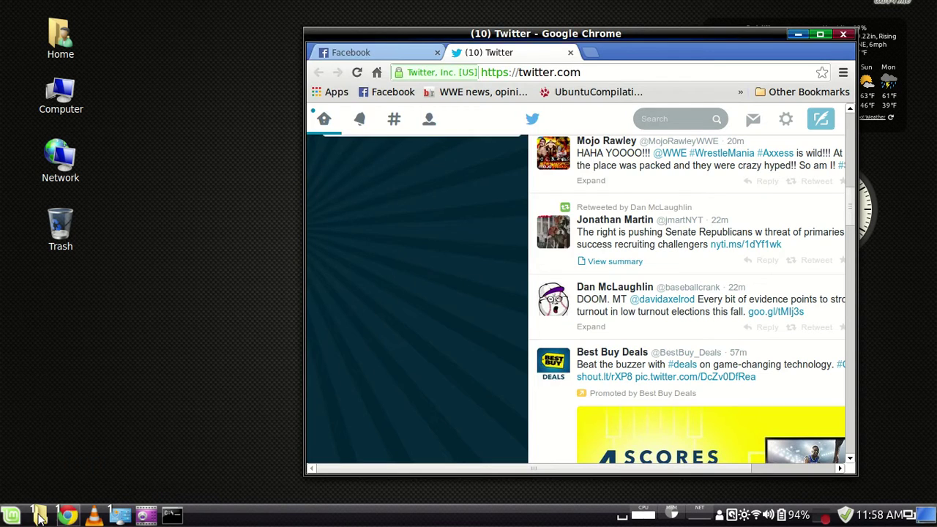
pyautogui.click(42, 515)
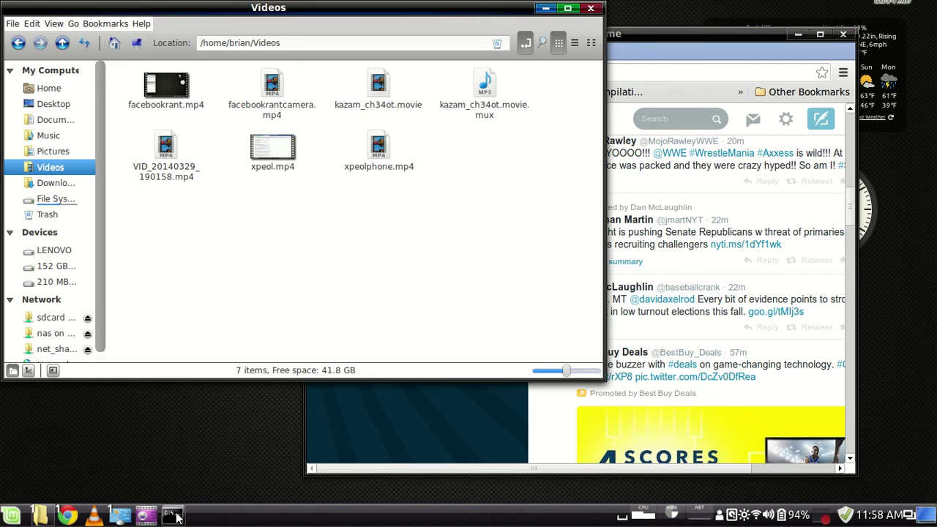
pyautogui.moveTo(126, 517)
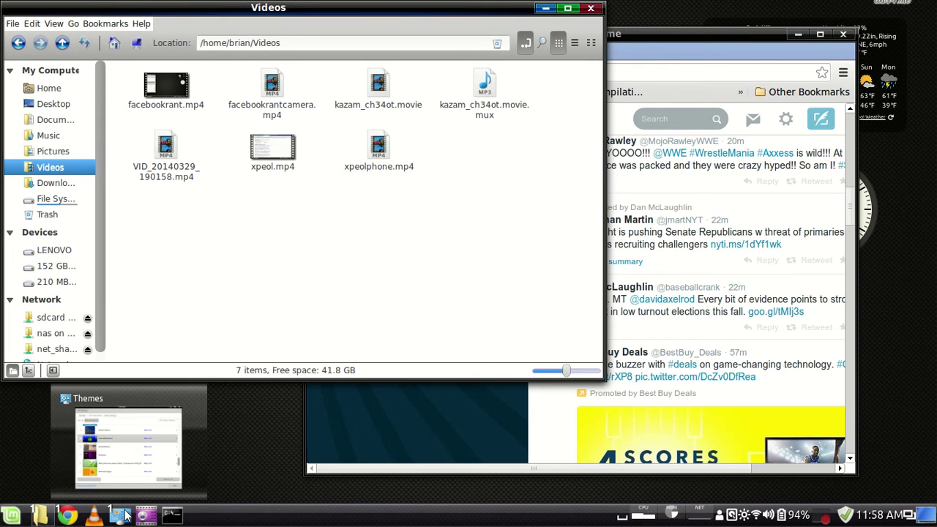
pyautogui.click(67, 516)
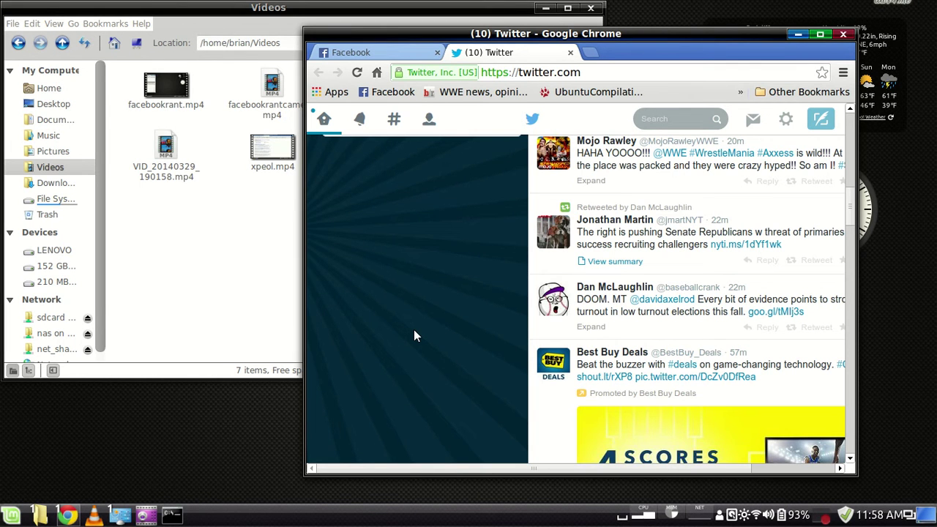
# Flip through the Twitter, Videos and Themes windows in the coverflow switcher to examine its 3D animation.
pyautogui.hotkey('alt', 'Tab')
pyautogui.hotkey('alt', 'Tab')
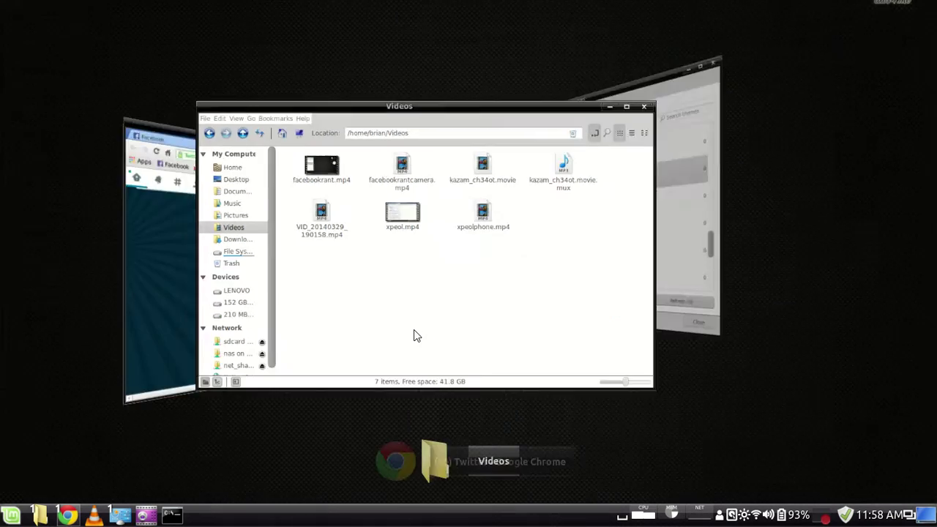
pyautogui.hotkey('alt', 'Tab')
pyautogui.hotkey('alt', 'Tab')
pyautogui.hotkey('alt', 'Tab')
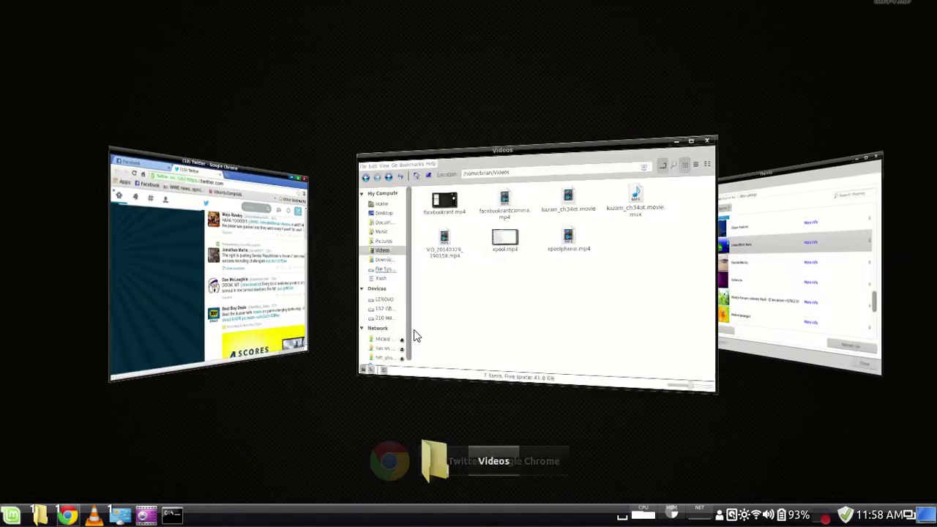
pyautogui.hotkey('alt', 'Tab')
pyautogui.hotkey('alt', 'Tab')
pyautogui.hotkey('alt', 'Tab')
pyautogui.hotkey('alt', 'Tab')
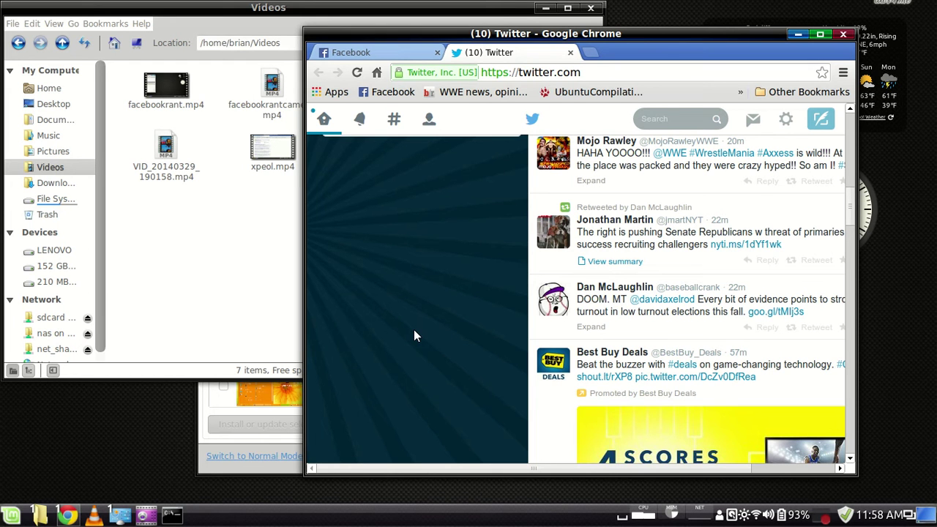
# Switch to the Themes window and go from there through all system settings to the Extensions settings.
pyautogui.hotkey('alt', 'Tab')
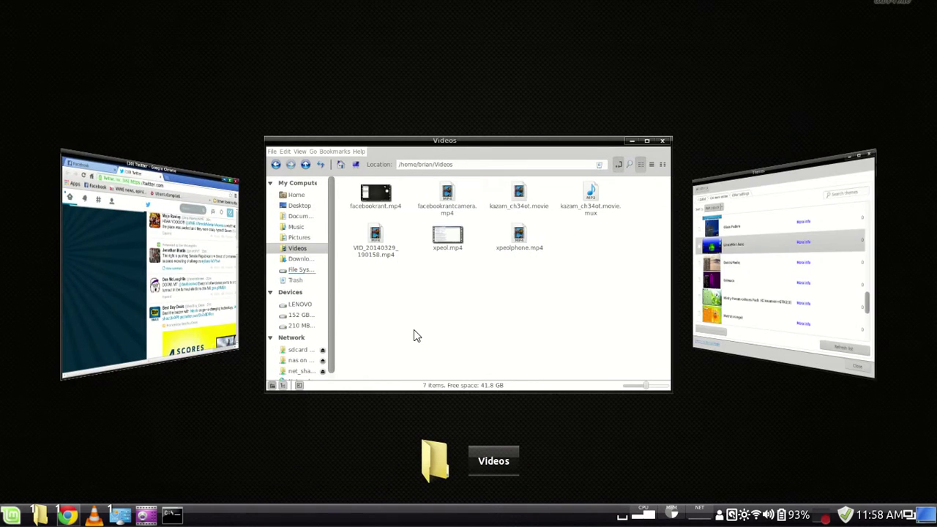
pyautogui.hotkey('alt', 'Tab')
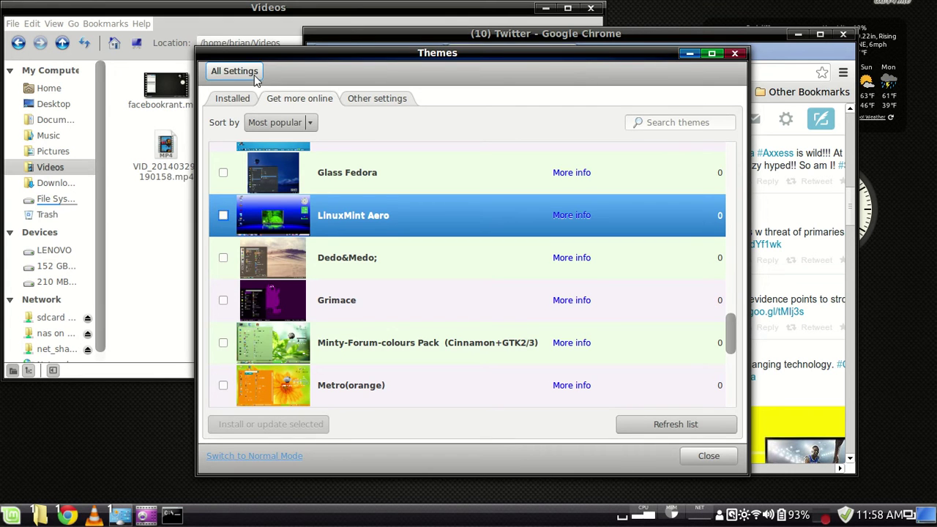
pyautogui.click(235, 72)
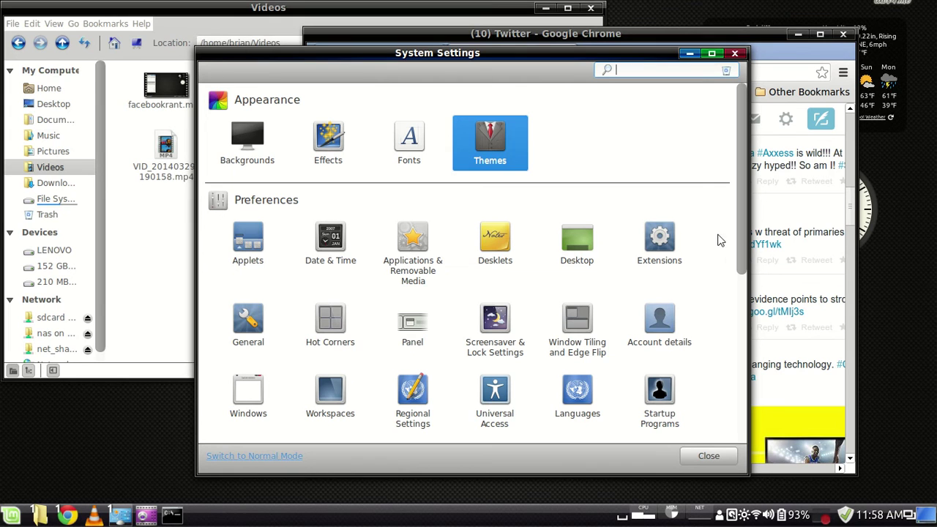
pyautogui.click(658, 245)
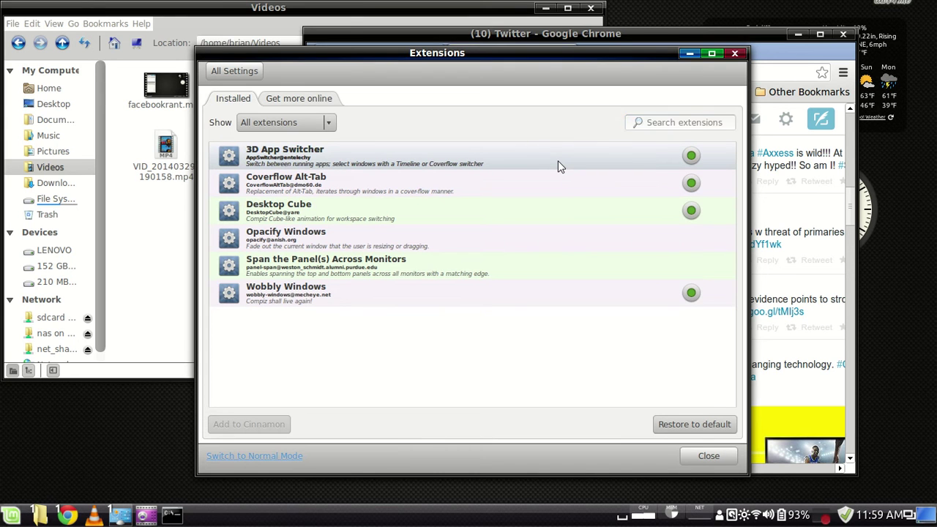
# Preview the open windows in the coverflow switcher again and return to the Extensions window.
pyautogui.hotkey('alt', 'Tab')
pyautogui.hotkey('alt', 'Tab')
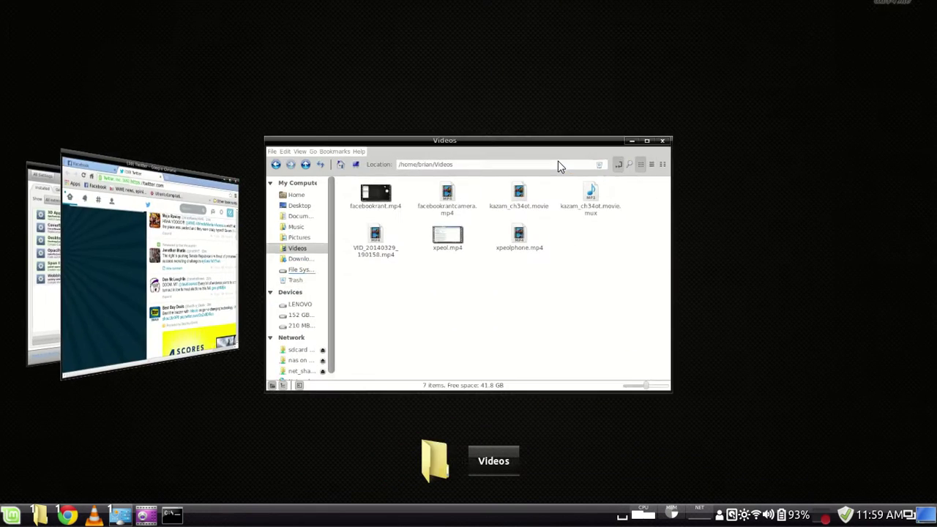
pyautogui.hotkey('alt', 'Tab')
pyautogui.hotkey('alt', 'Tab')
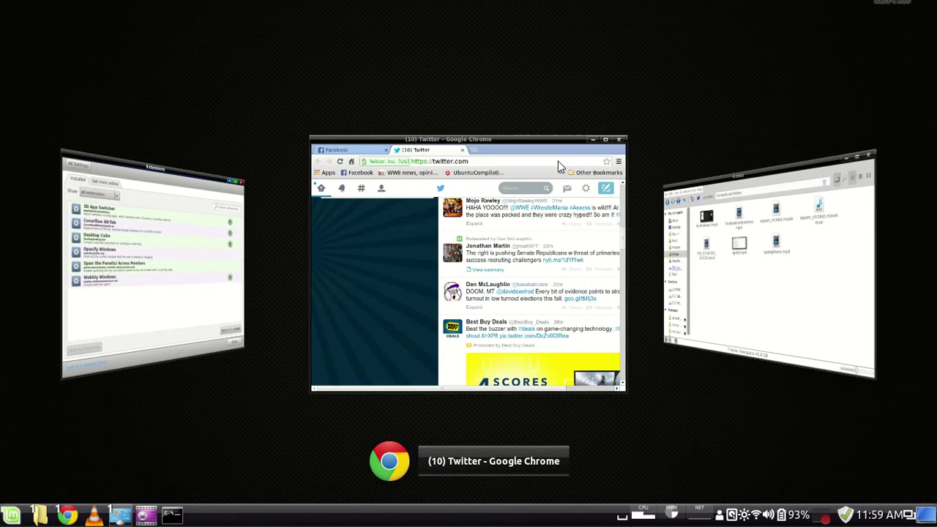
pyautogui.hotkey('alt', 'Tab')
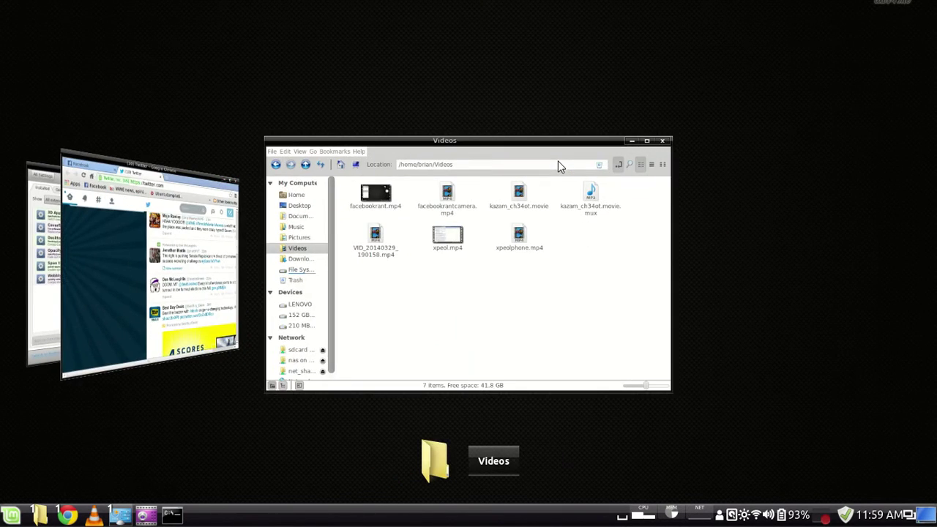
pyautogui.hotkey('alt', 'Tab')
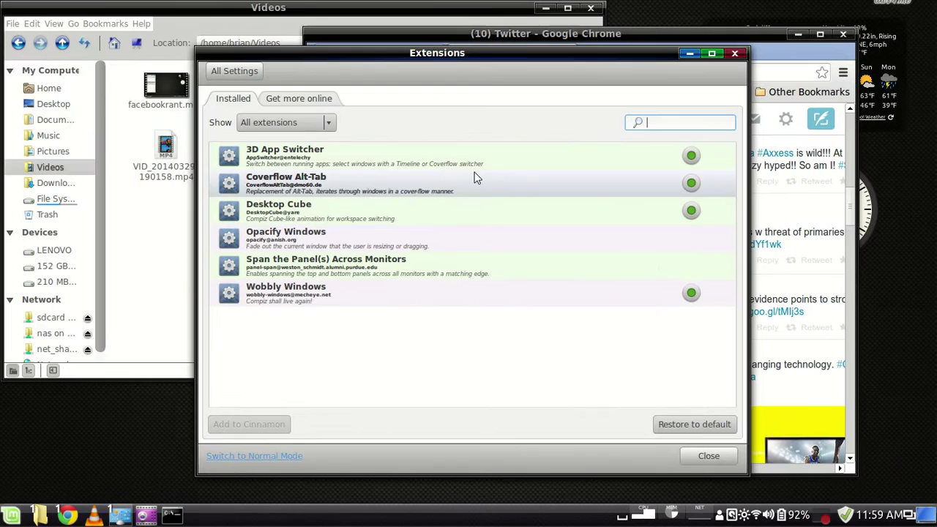
# Open the configuration of the installed 3D App Switcher extension.
pyautogui.click(476, 162)
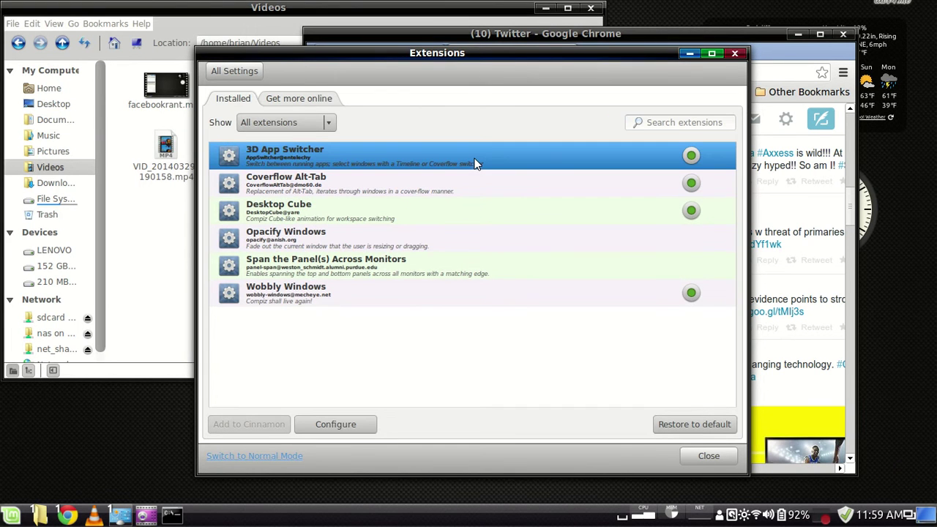
pyautogui.click(337, 424)
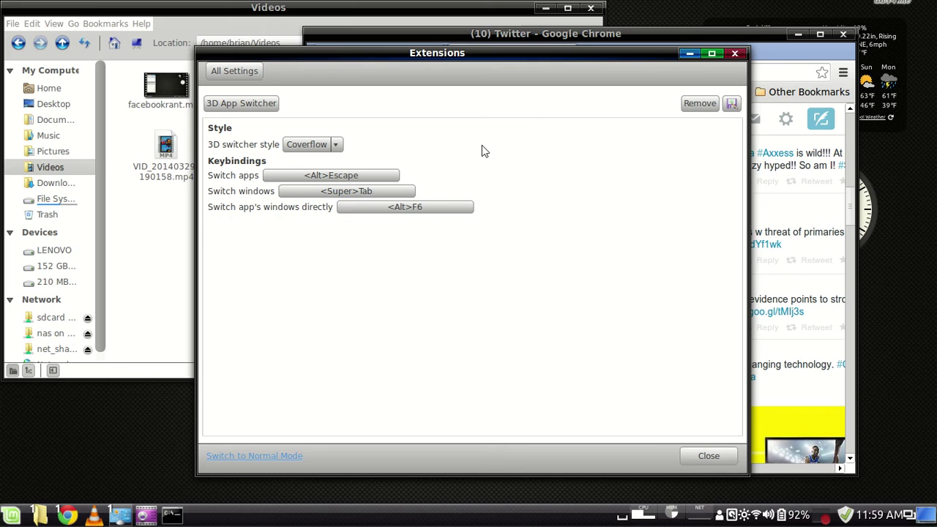
# Set the 3D switcher style to Timeline and flip through the open windows to preview the animation.
pyautogui.click(337, 146)
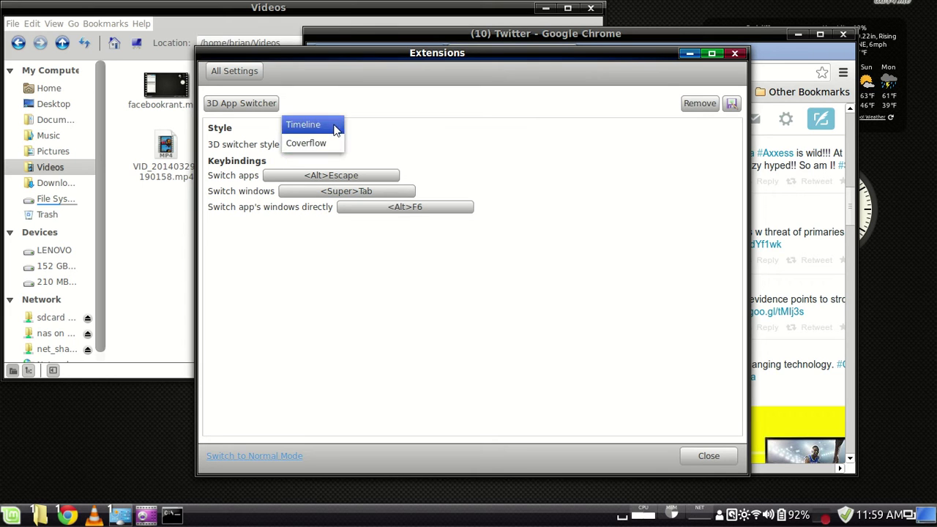
pyautogui.click(336, 126)
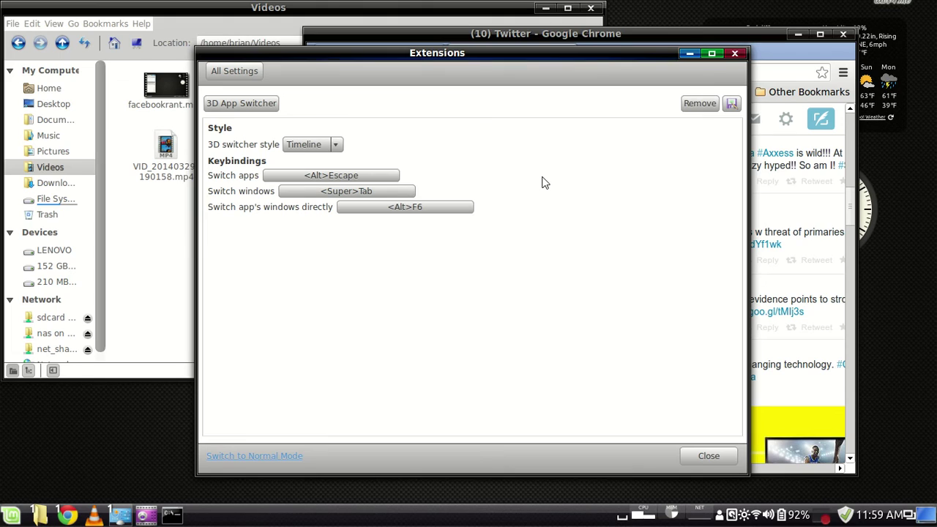
pyautogui.hotkey('alt', 'Escape')
pyautogui.hotkey('alt', 'Escape')
pyautogui.hotkey('alt', 'Escape')
pyautogui.hotkey('alt', 'Escape')
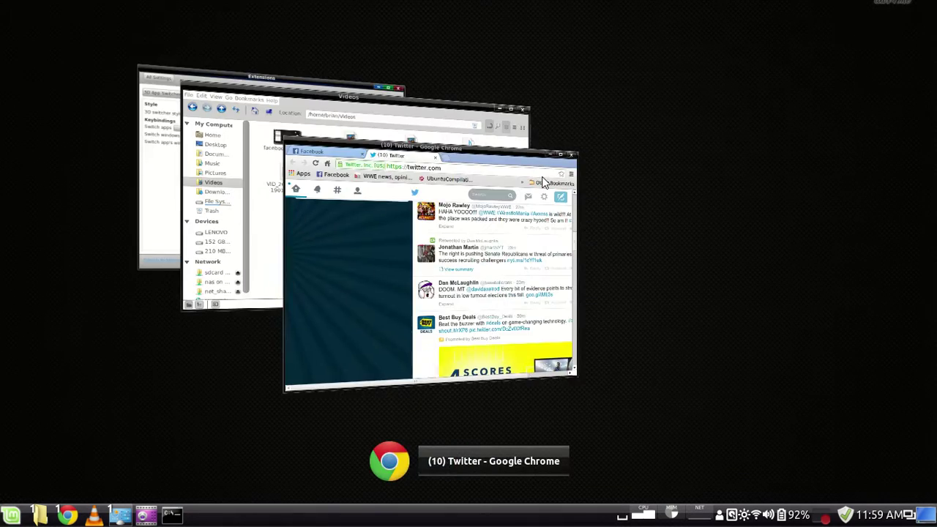
pyautogui.hotkey('alt', 'Tab')
pyautogui.hotkey('alt', 'Tab')
pyautogui.hotkey('alt', 'Tab')
pyautogui.hotkey('alt', 'Tab')
pyautogui.hotkey('alt', 'Tab')
pyautogui.hotkey('alt', 'Tab')
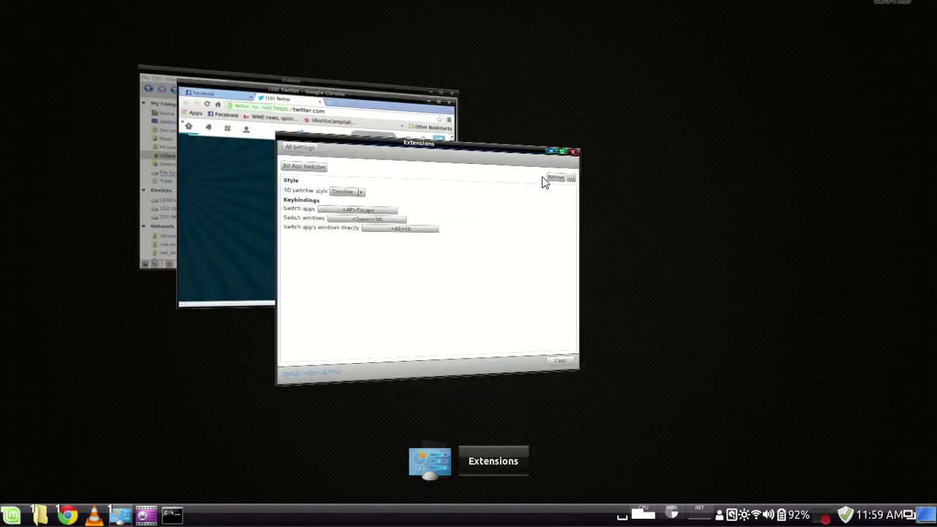
pyautogui.hotkey('alt', 'Escape')
pyautogui.hotkey('alt', 'Escape')
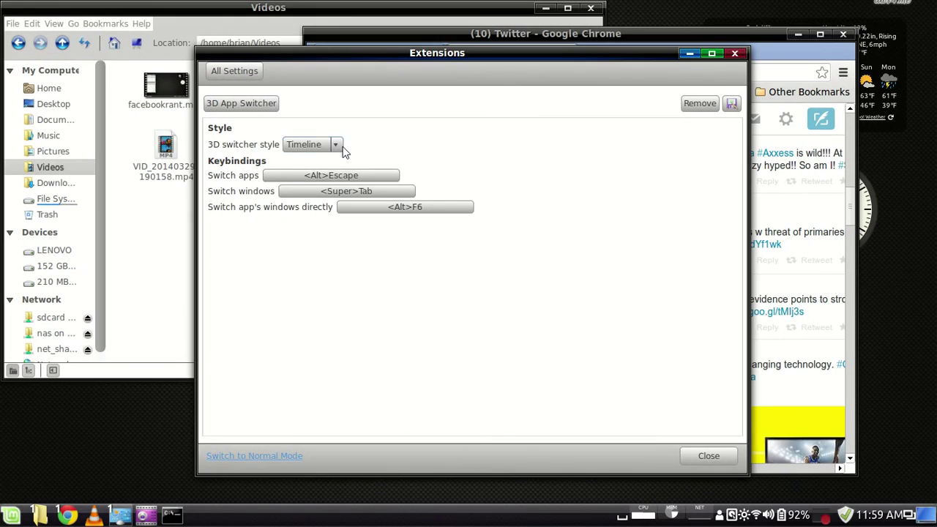
# Set the 3D switcher style to Coverflow and flip through the open windows with it.
pyautogui.click(339, 146)
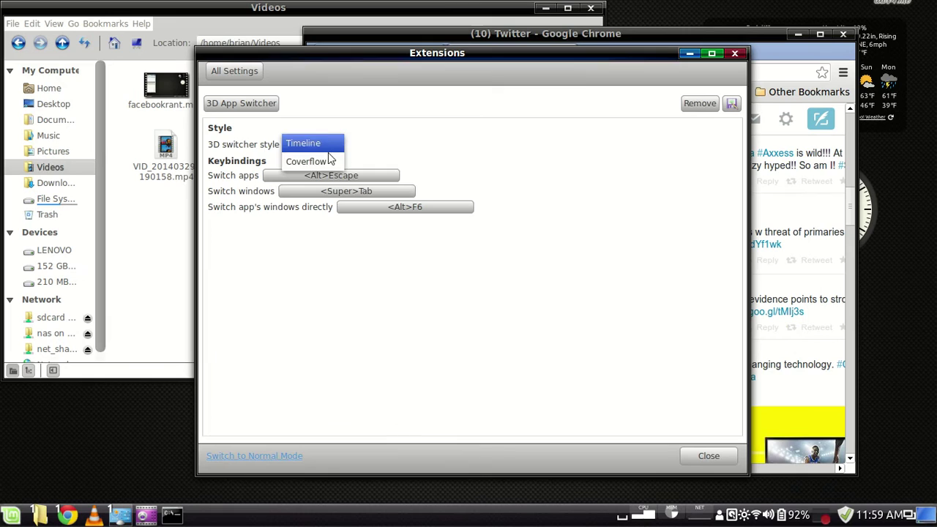
pyautogui.click(327, 158)
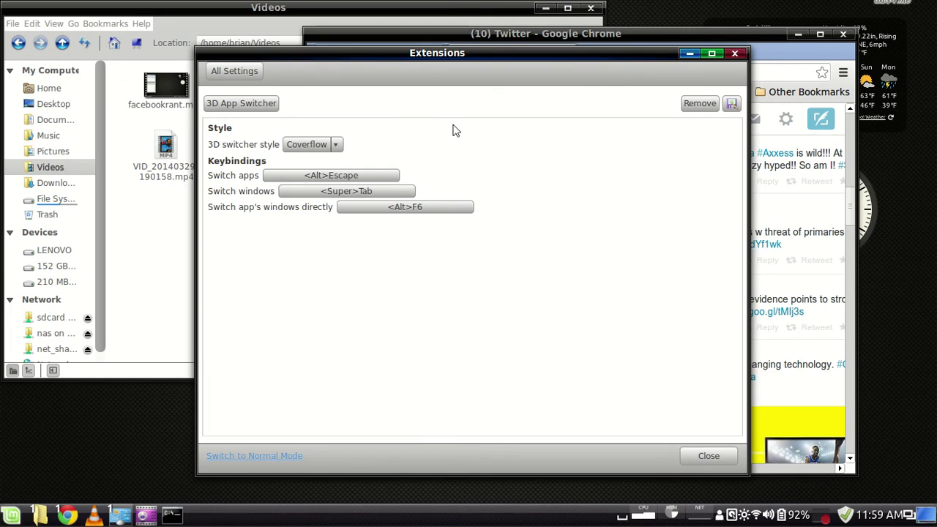
pyautogui.hotkey('alt', 'Escape')
pyautogui.hotkey('alt', 'Escape')
pyautogui.hotkey('alt', 'Escape')
pyautogui.hotkey('alt', 'Escape')
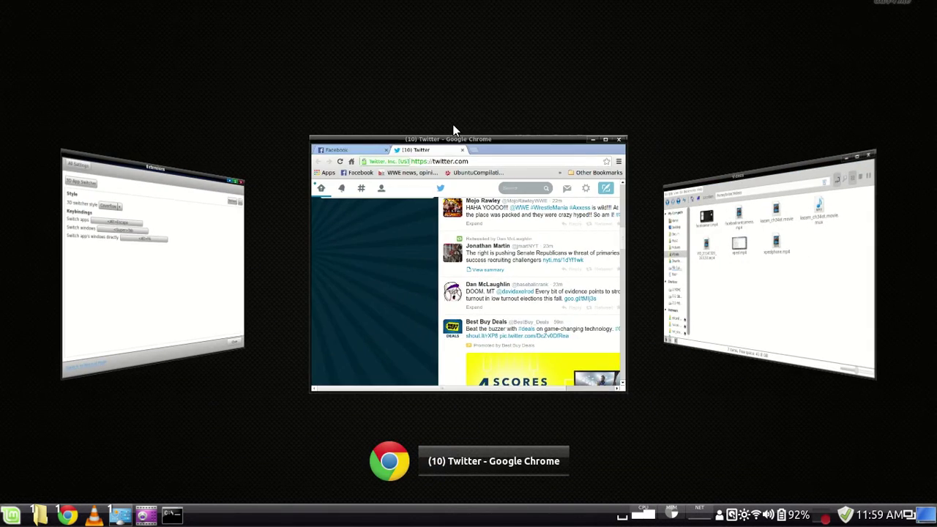
pyautogui.hotkey('alt', 'Escape')
pyautogui.hotkey('alt', 'Escape')
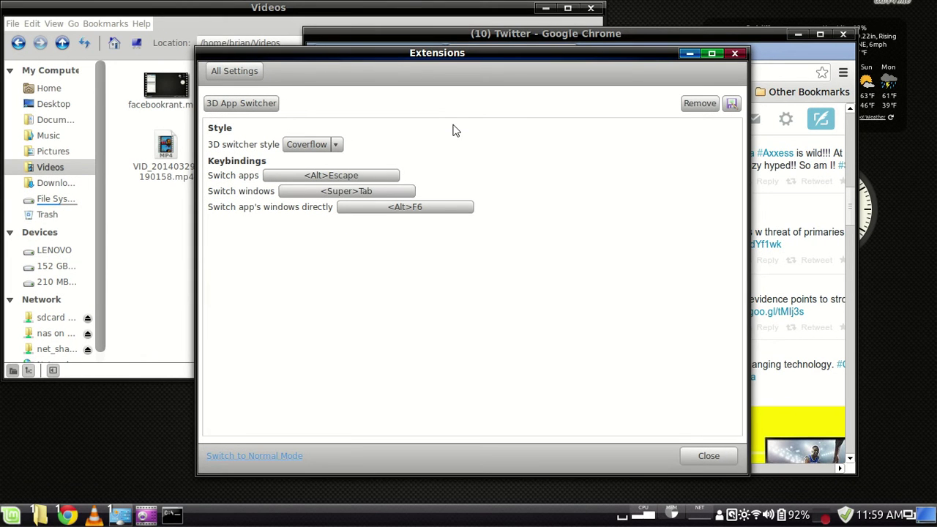
# Go back through all settings to Extensions, look through the most popular extensions offered online and return to the installed ones.
pyautogui.click(256, 71)
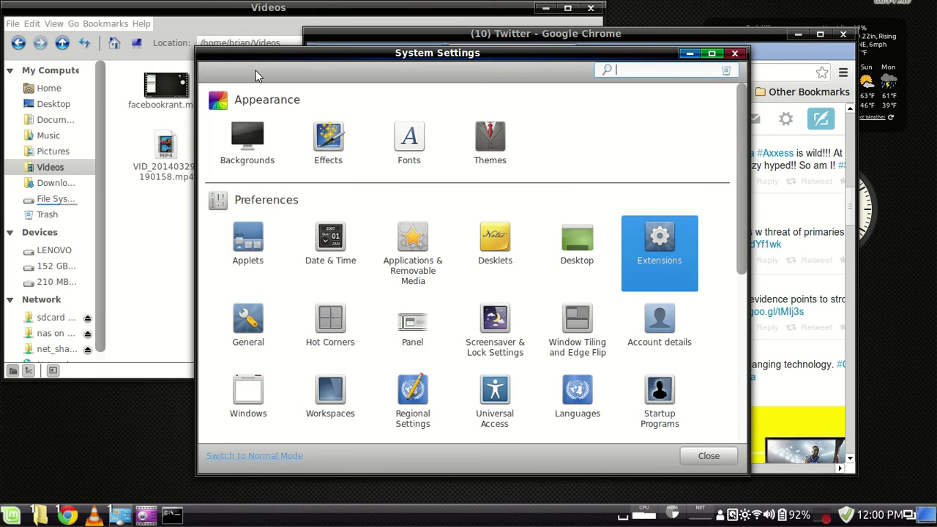
pyautogui.click(663, 261)
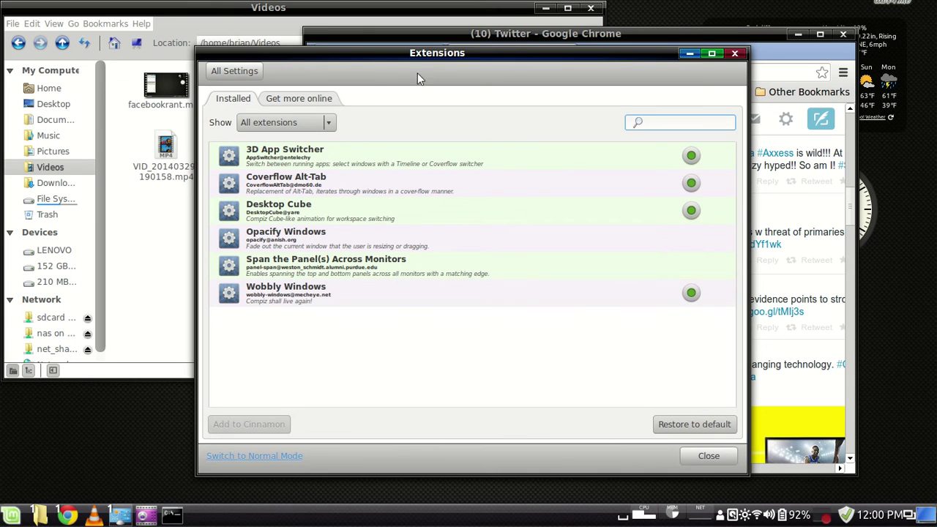
pyautogui.click(313, 98)
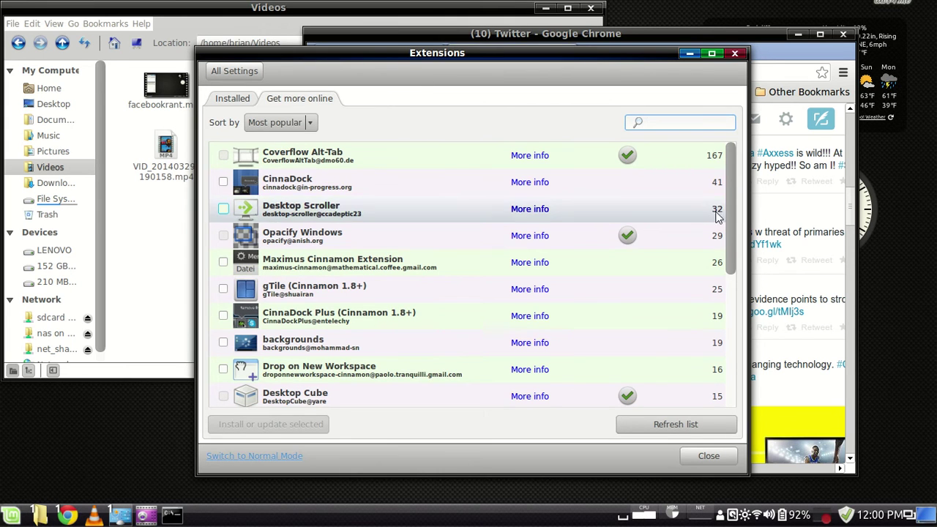
pyautogui.moveTo(732, 167); pyautogui.dragTo(738, 244)
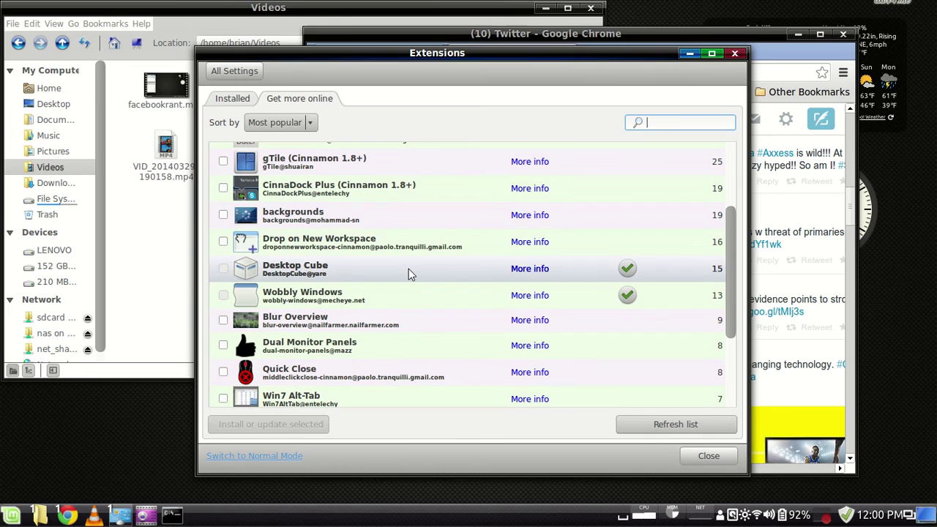
pyautogui.click(242, 100)
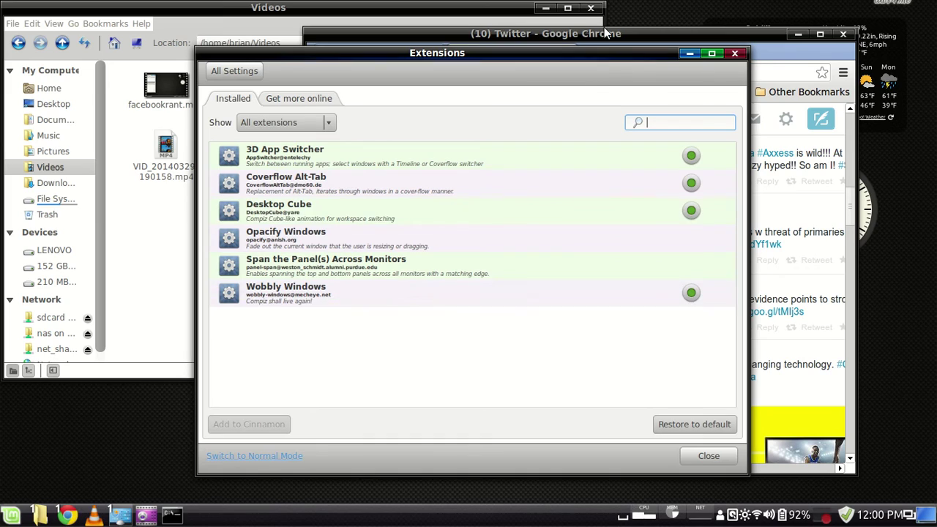
# Move the Extensions window slightly to the right and go from there through all system settings to the Themes settings.
pyautogui.moveTo(588, 53); pyautogui.dragTo(638, 57)
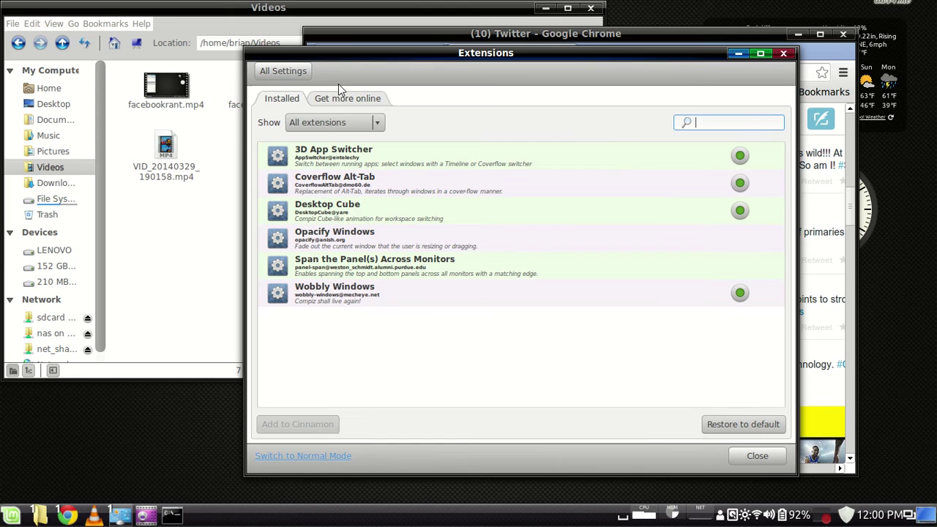
pyautogui.click(305, 72)
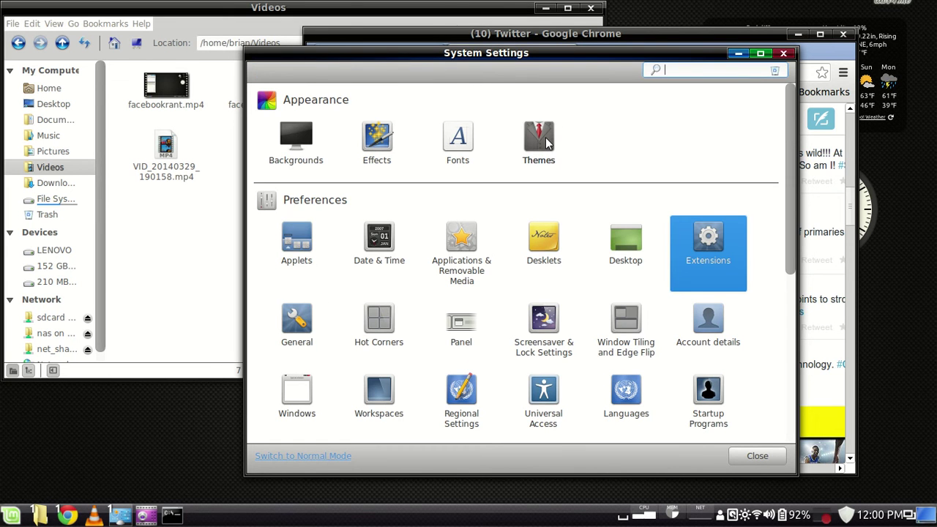
pyautogui.click(541, 140)
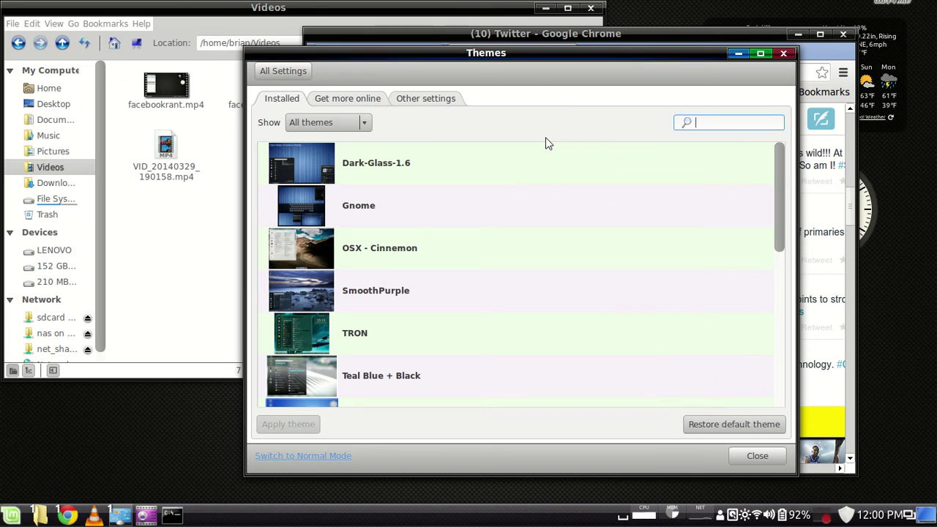
# Look through the installed desktop themes and check how the application menu looks in the current theme.
pyautogui.moveTo(780, 173); pyautogui.dragTo(778, 302)
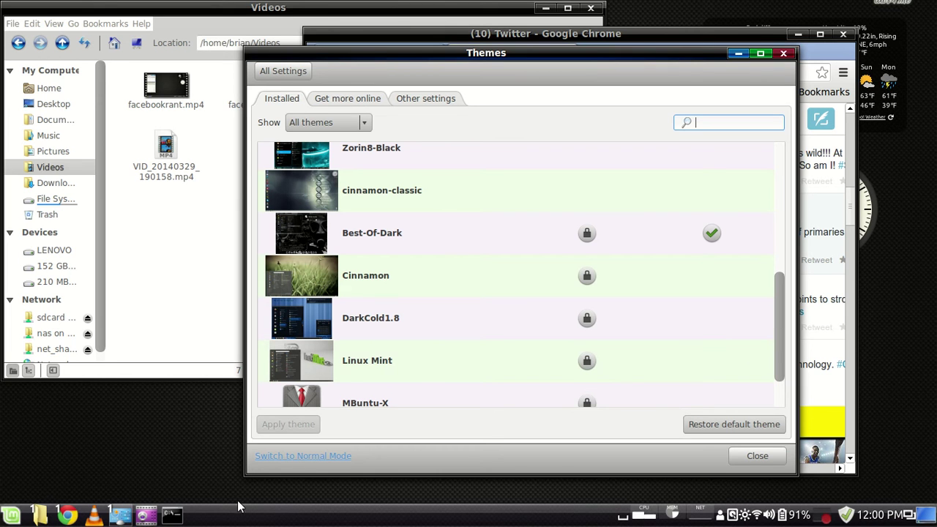
pyautogui.click(10, 515)
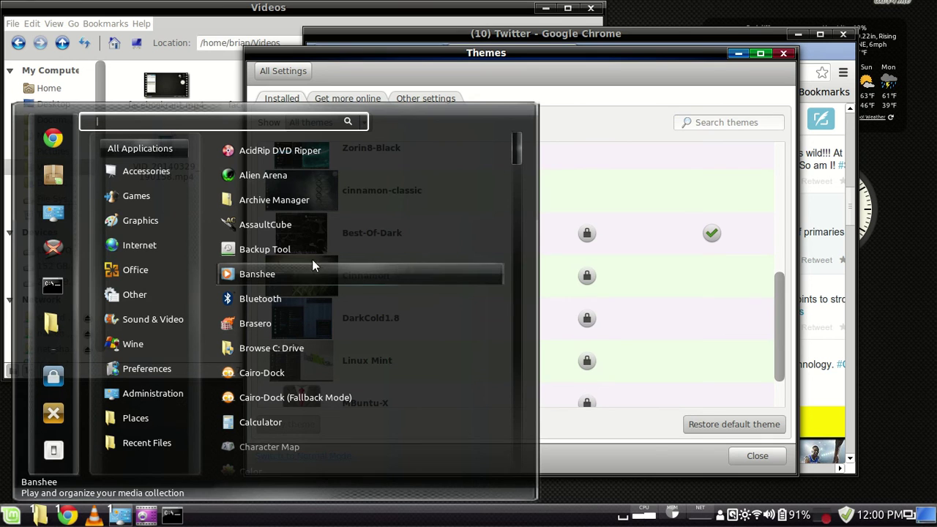
pyautogui.click(633, 155)
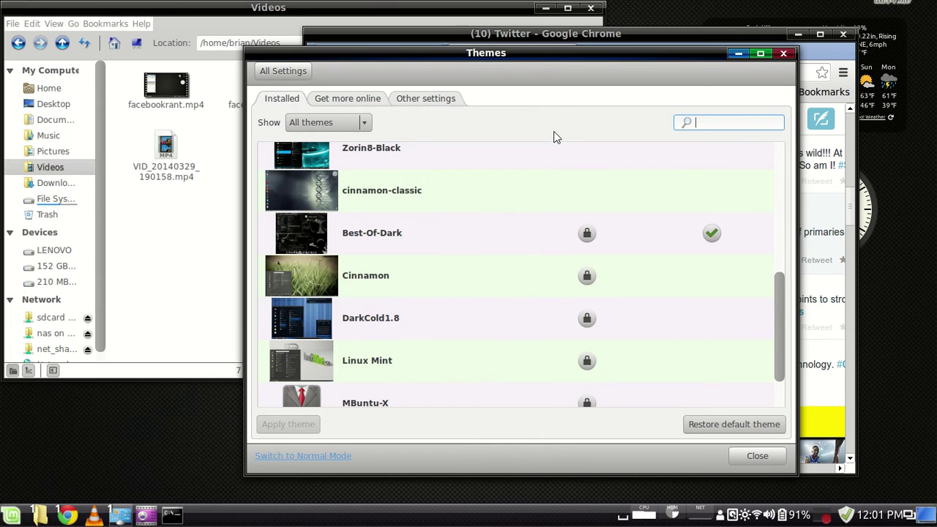
# Show the other theme settings and examine the themes available for Controls without choosing one.
pyautogui.click(443, 102)
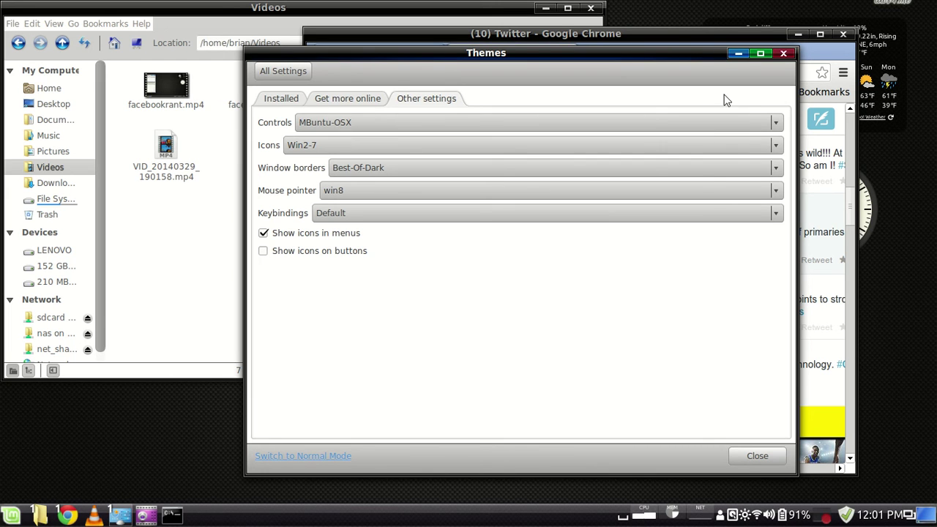
pyautogui.click(775, 122)
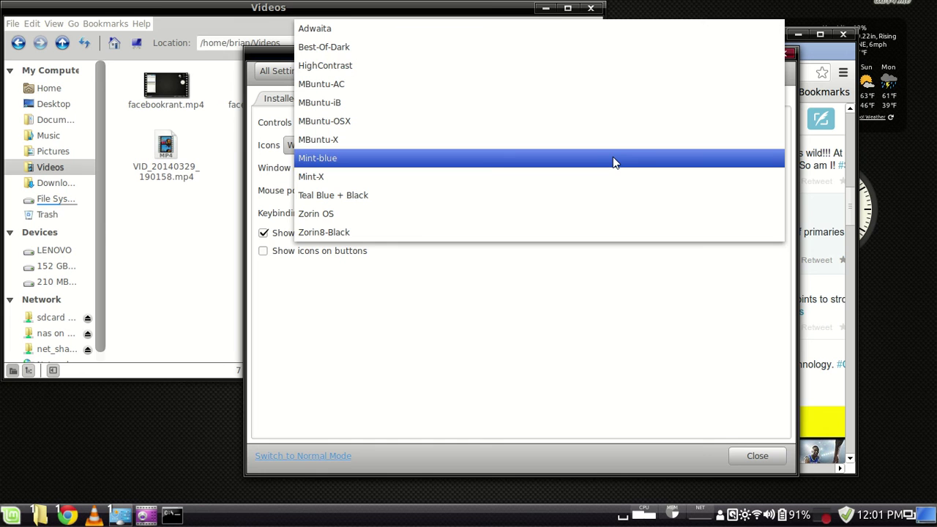
pyautogui.click(604, 363)
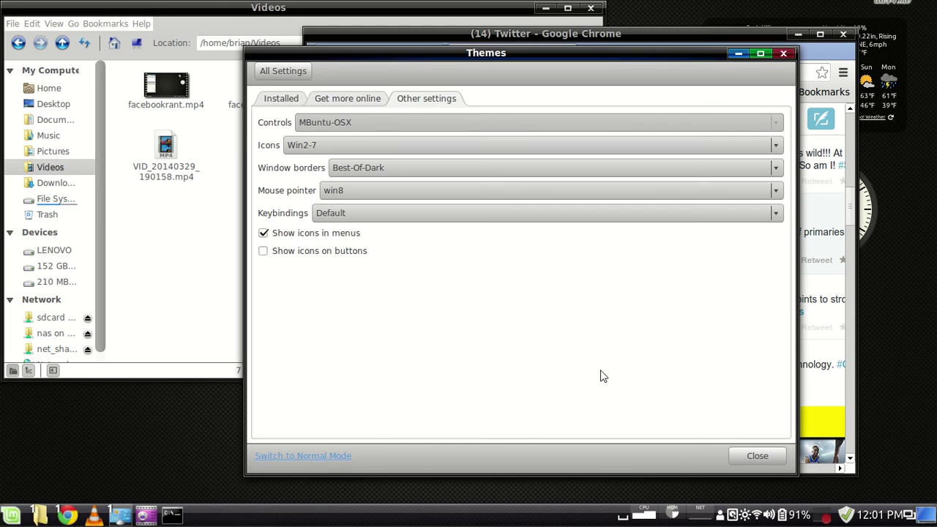
# Try the Zorin8-Black and Teal Blue + Black themes for the window Controls.
pyautogui.click(776, 124)
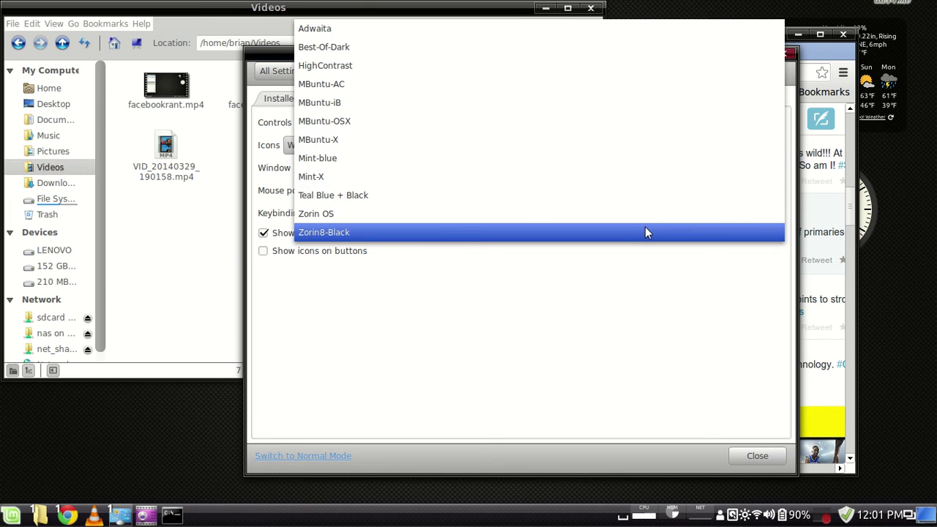
pyautogui.click(645, 231)
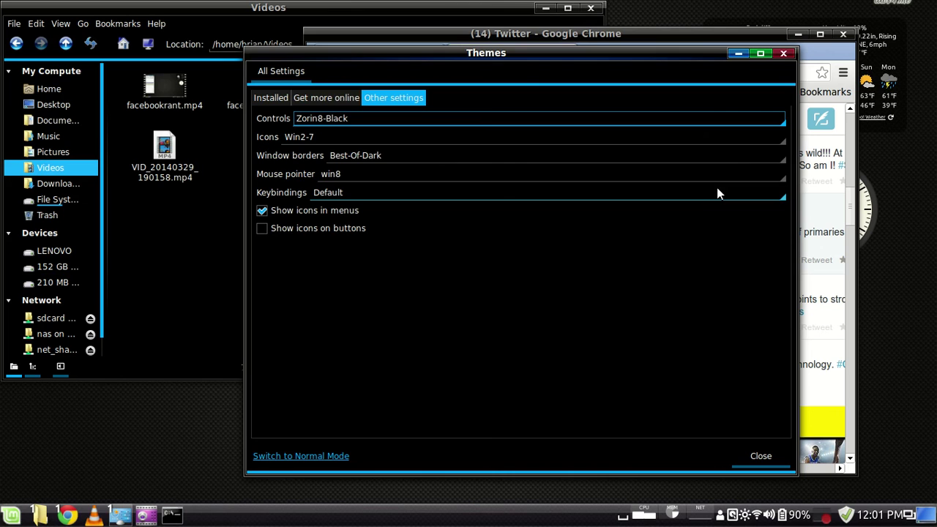
pyautogui.click(780, 124)
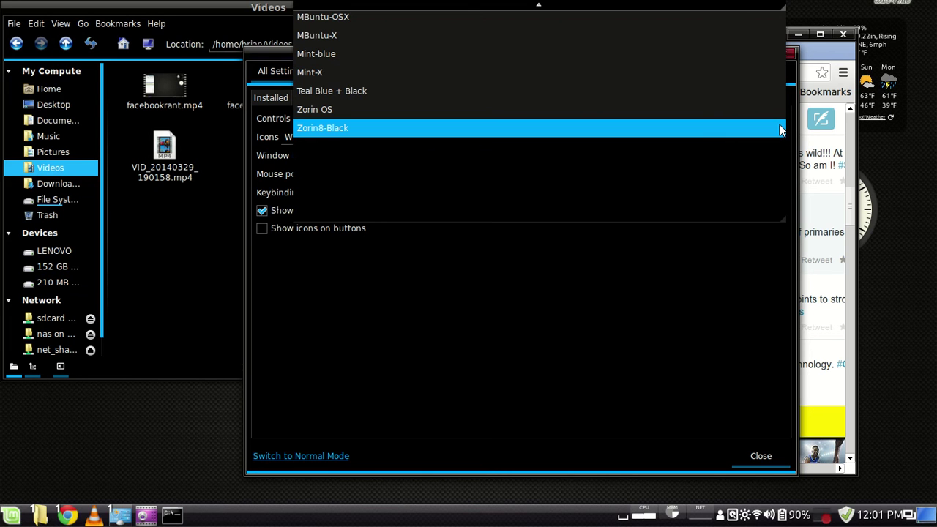
pyautogui.click(648, 101)
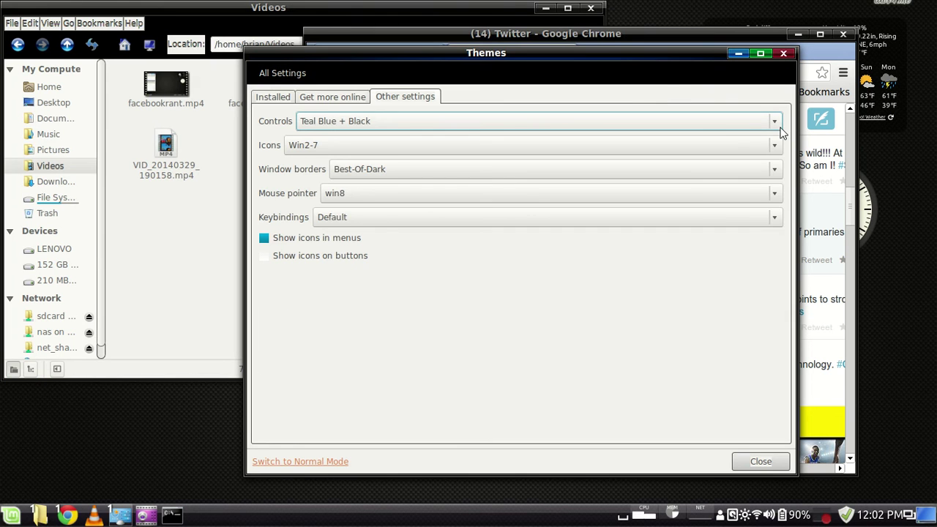
# Set the Controls theme to MBuntu-OSX and check the list of Controls themes once more, keeping that choice.
pyautogui.click(780, 129)
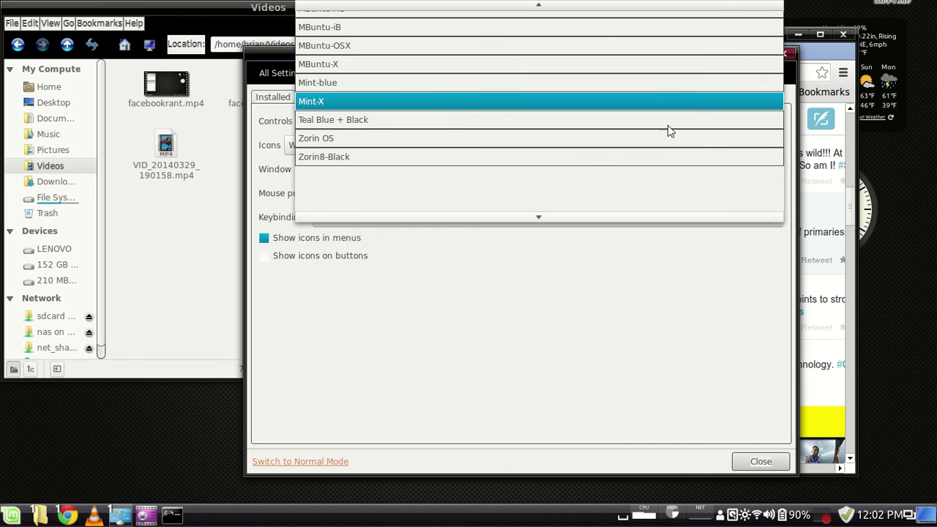
pyautogui.click(659, 46)
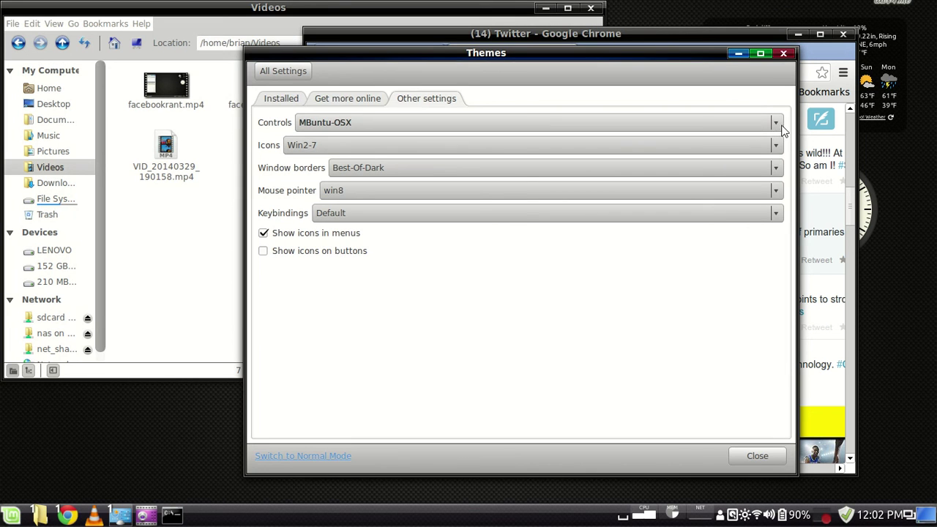
pyautogui.click(778, 127)
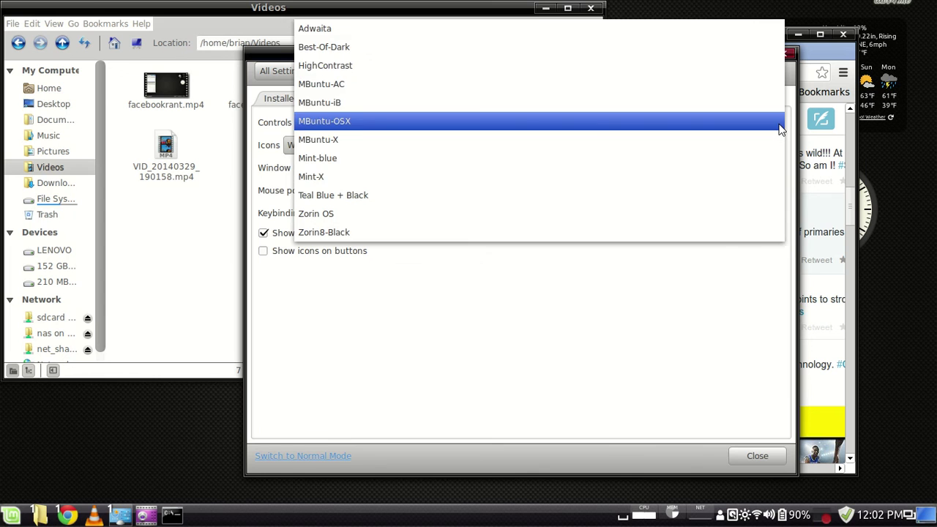
pyautogui.click(778, 127)
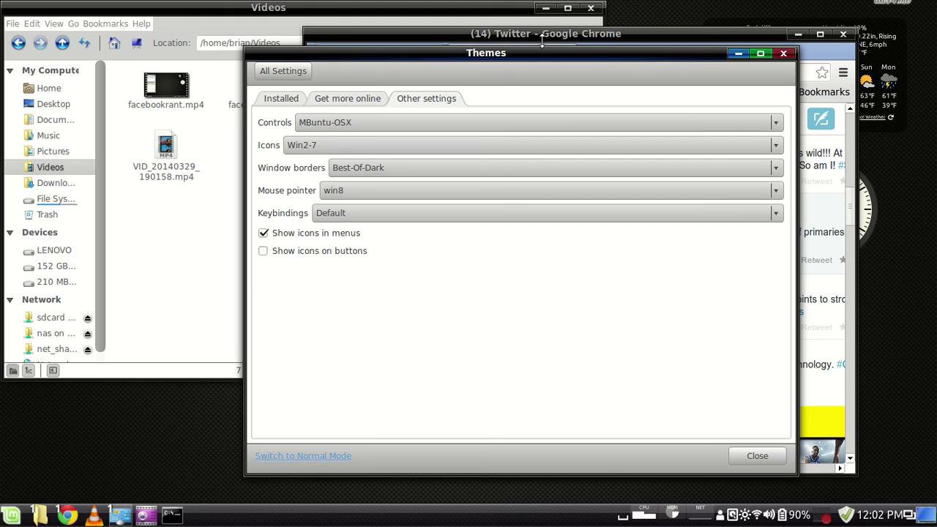
# Return to the installed themes, bring the Twitter browser window to the front and switch back to the Themes window.
pyautogui.click(276, 100)
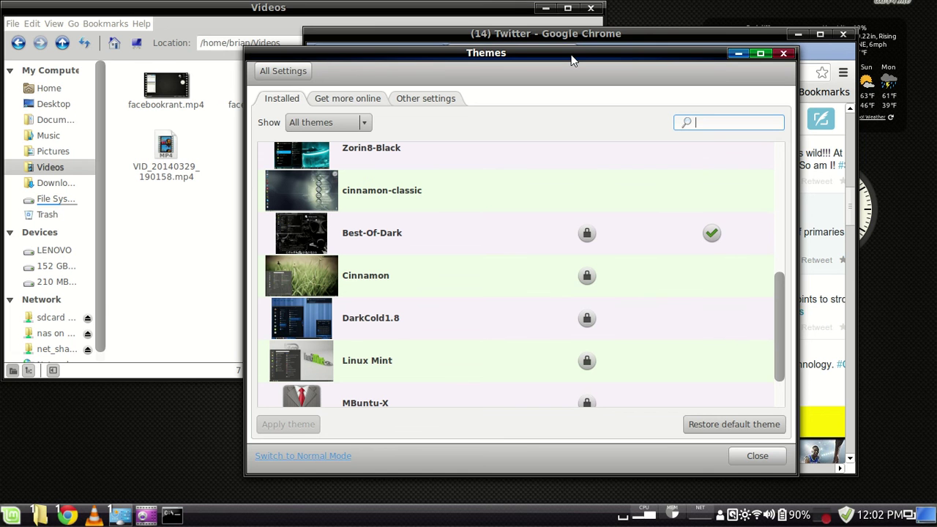
pyautogui.click(610, 34)
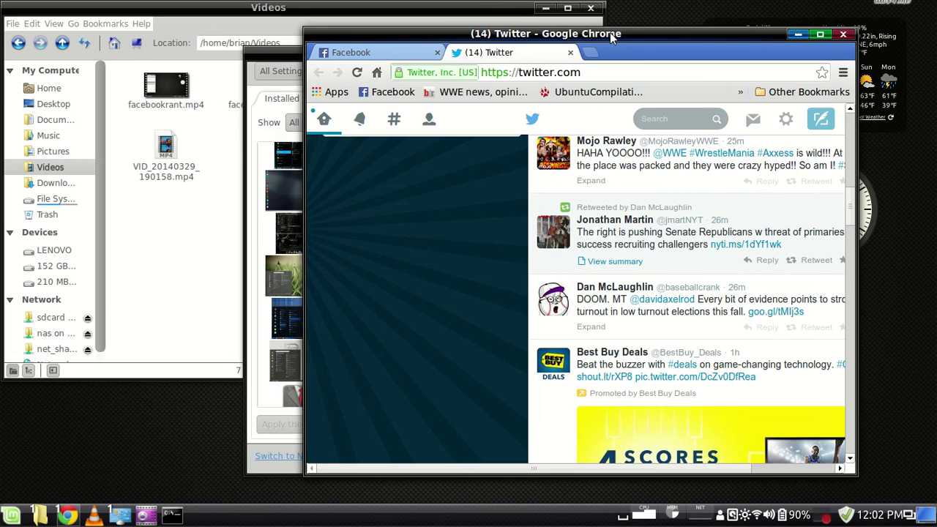
pyautogui.click(286, 56)
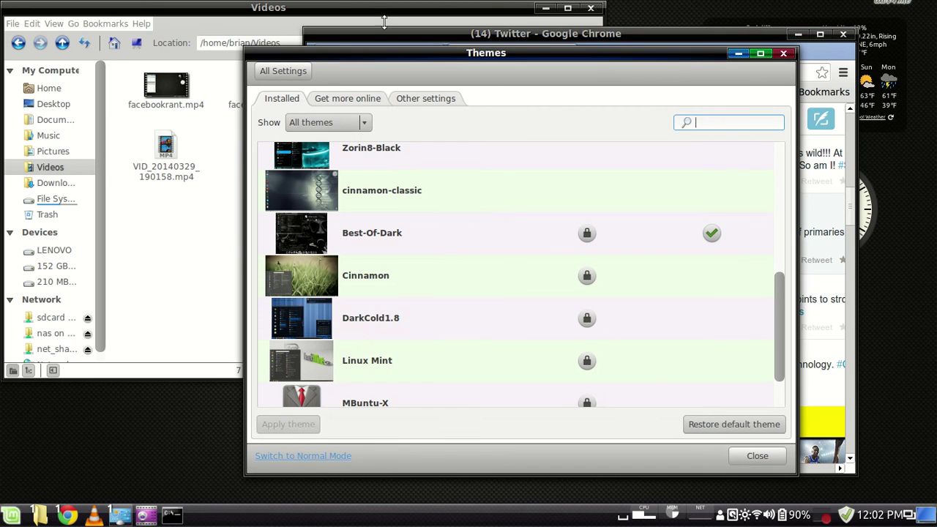